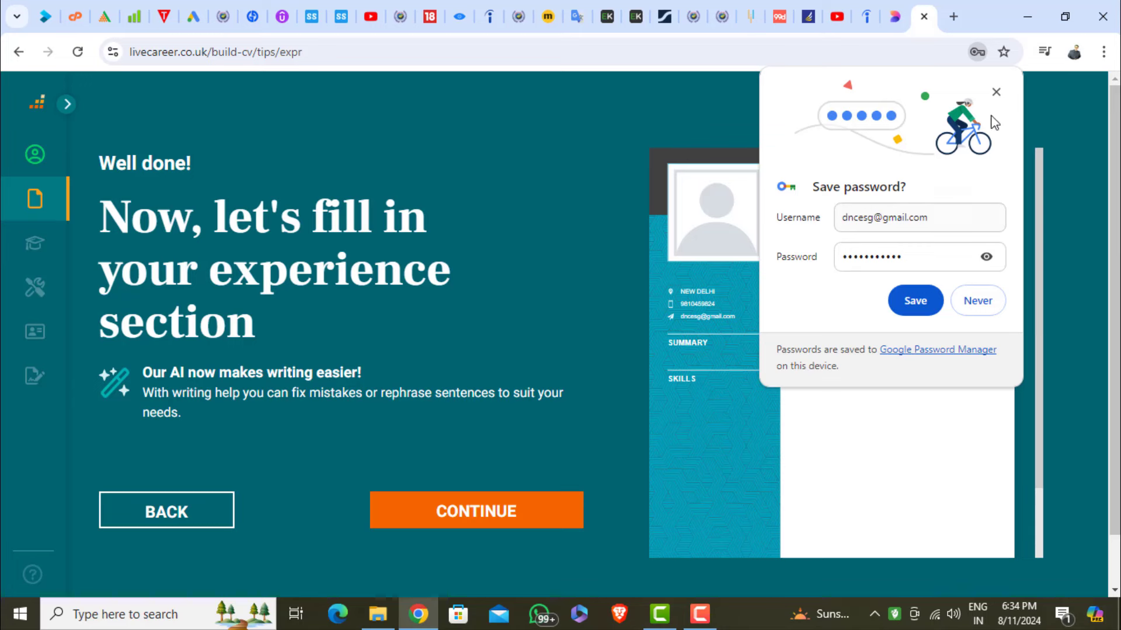
Save the account login on this device only and continue to the CV's experience section
click(914, 305)
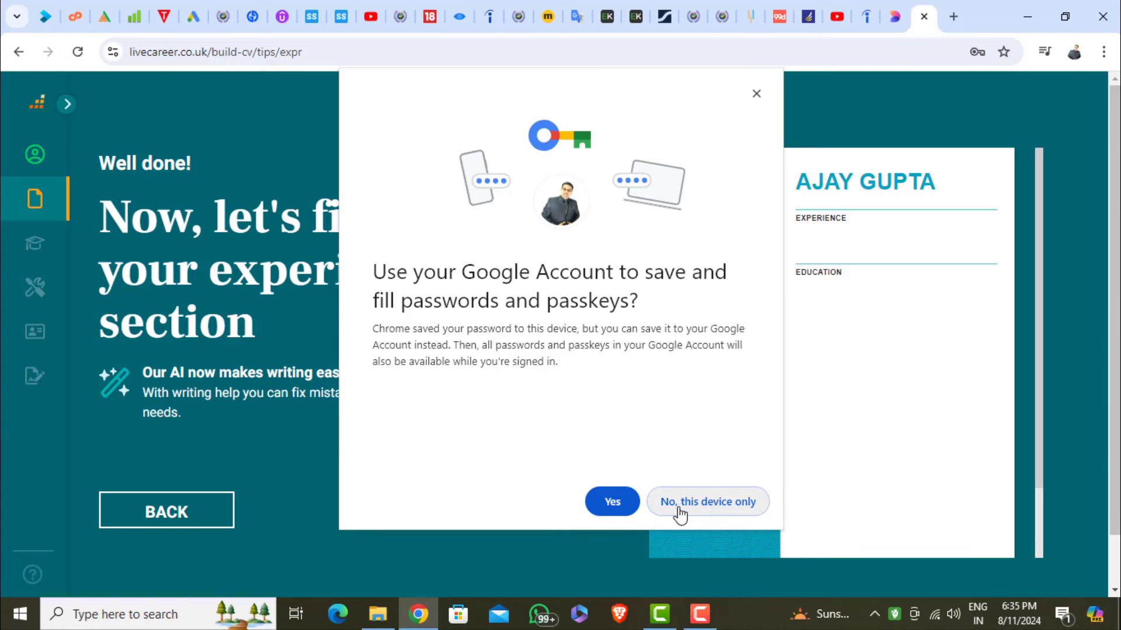
click(715, 506)
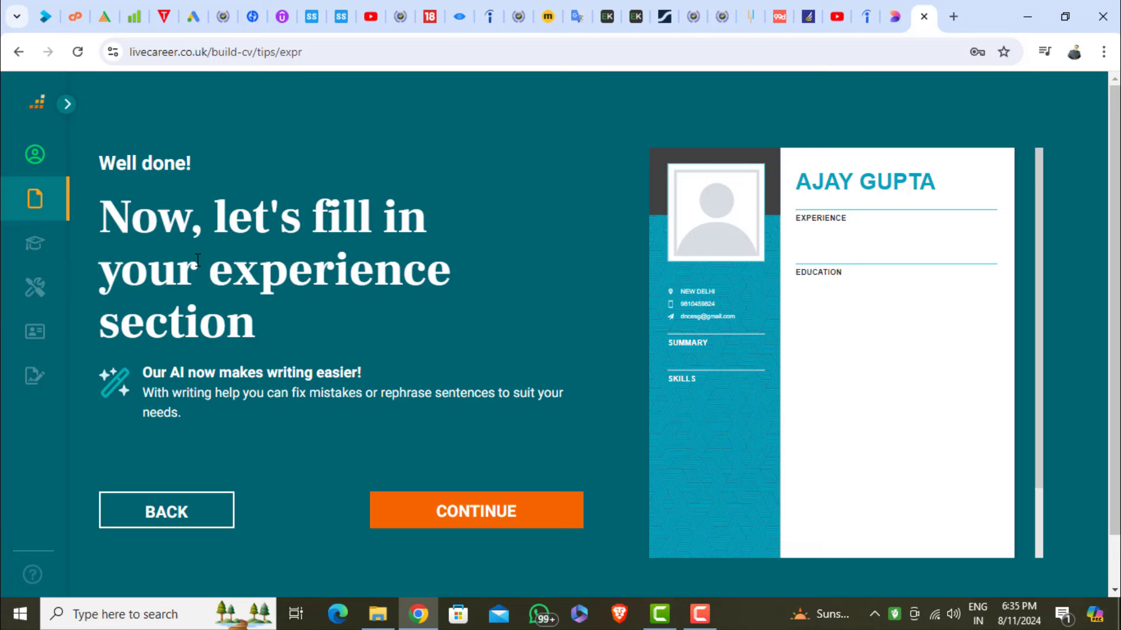
click(490, 513)
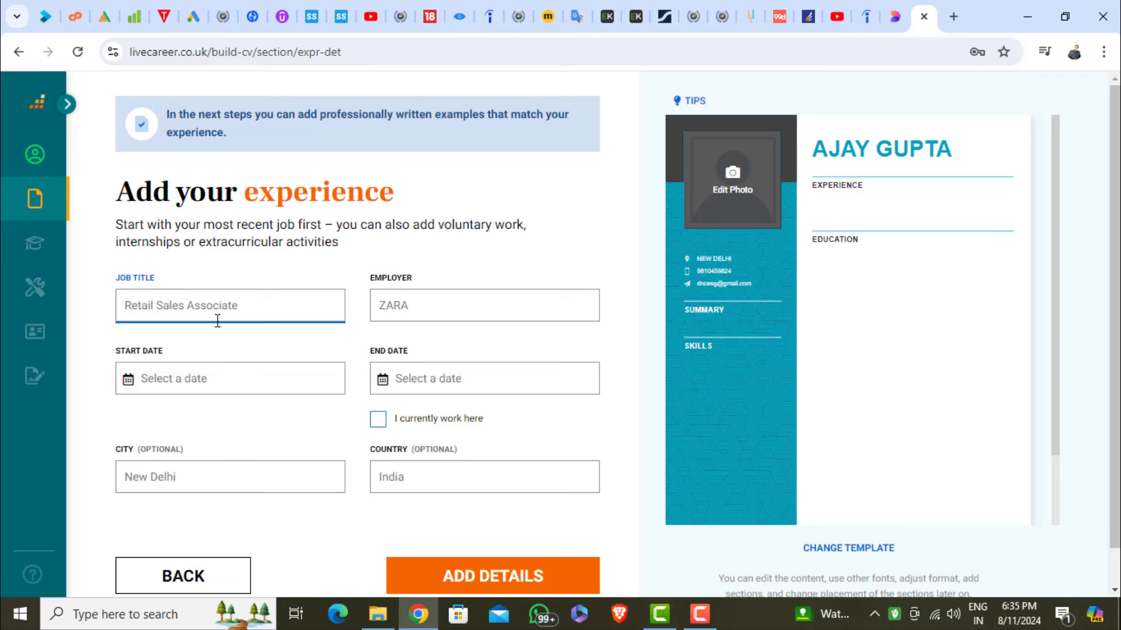
Enter "Web Developer" as the job title and "DOTNET" as the employer for the first experience entry
text(Web)
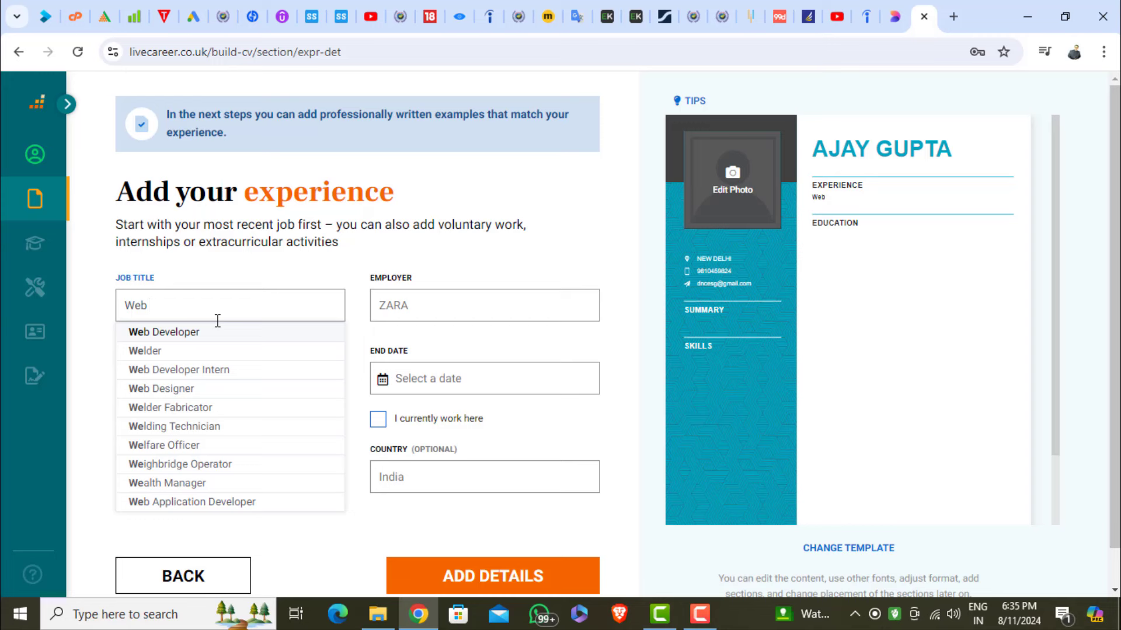
click(193, 333)
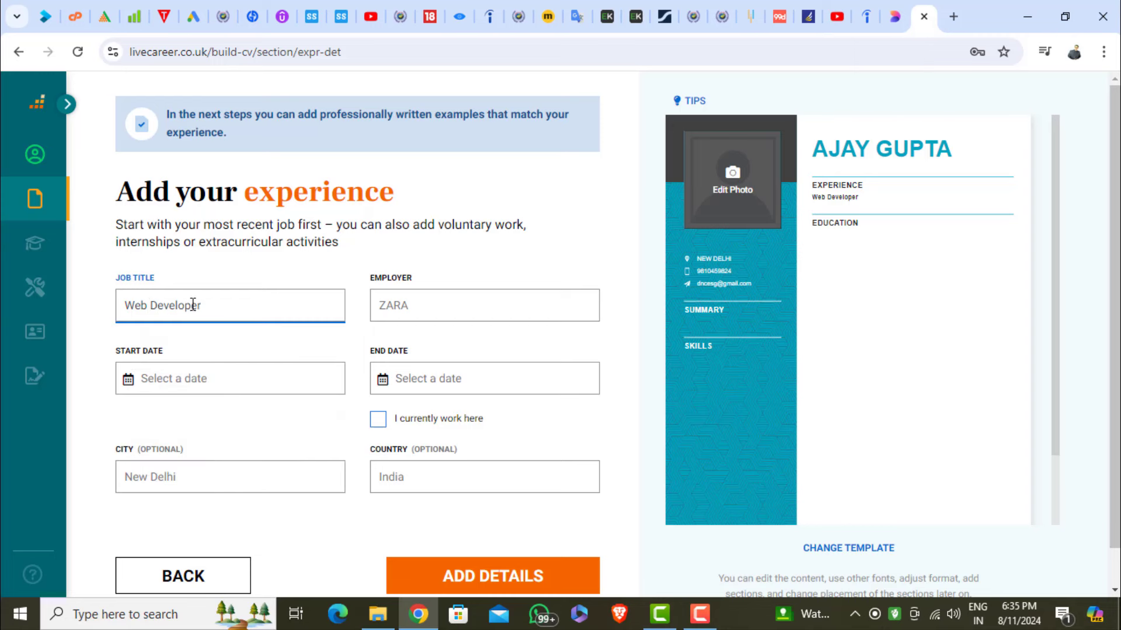
click(418, 310)
text(DOTNET)
Set the job's start date to May 2024 and open the end date choices
click(233, 378)
click(231, 485)
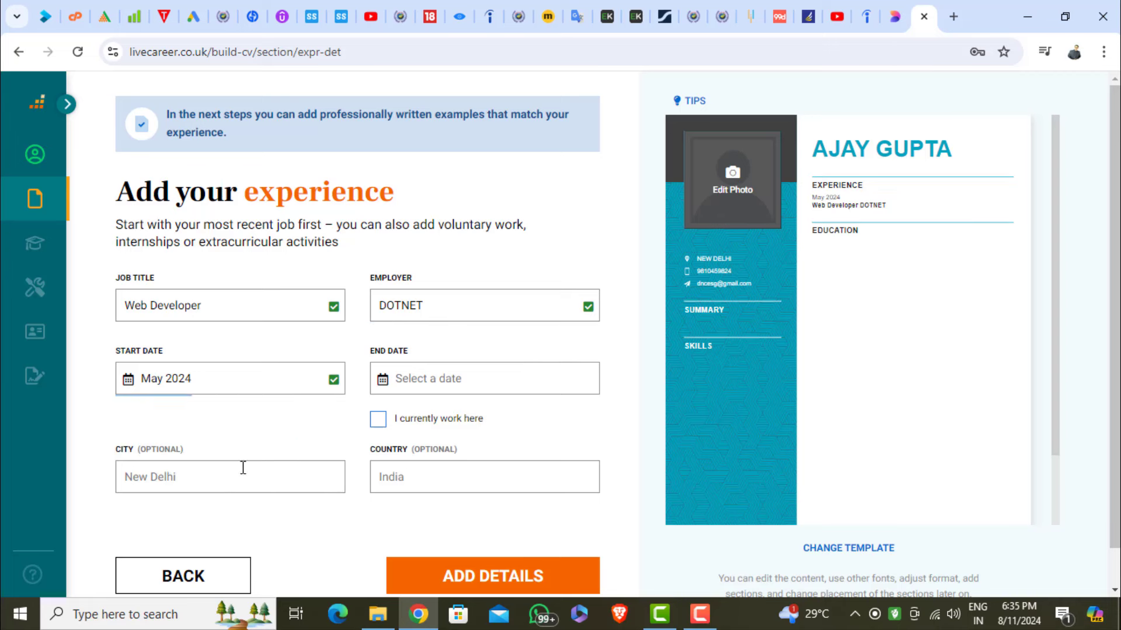
click(415, 378)
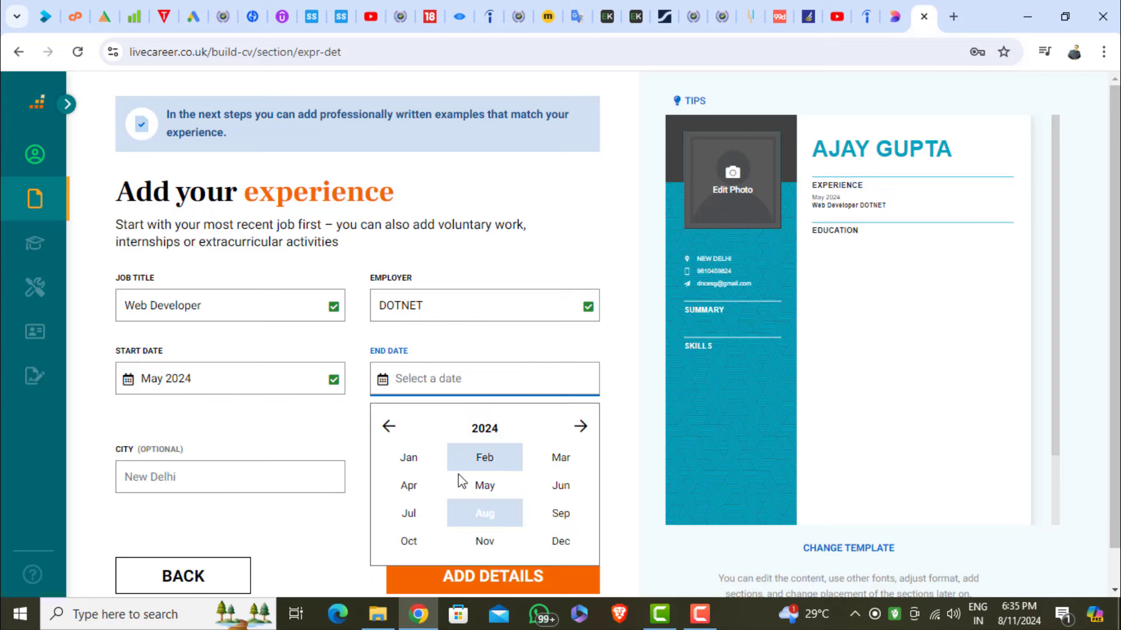
Set the job's dates from January 2023 to April 2024 and proceed to its description
click(231, 378)
click(134, 427)
click(154, 458)
click(431, 382)
click(410, 487)
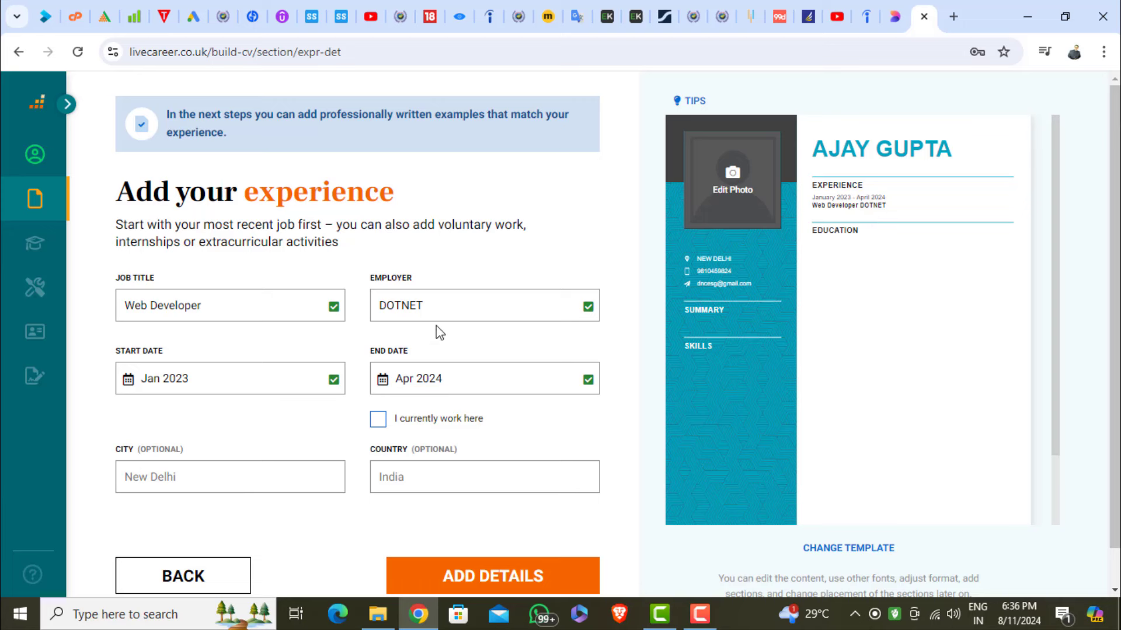
click(492, 576)
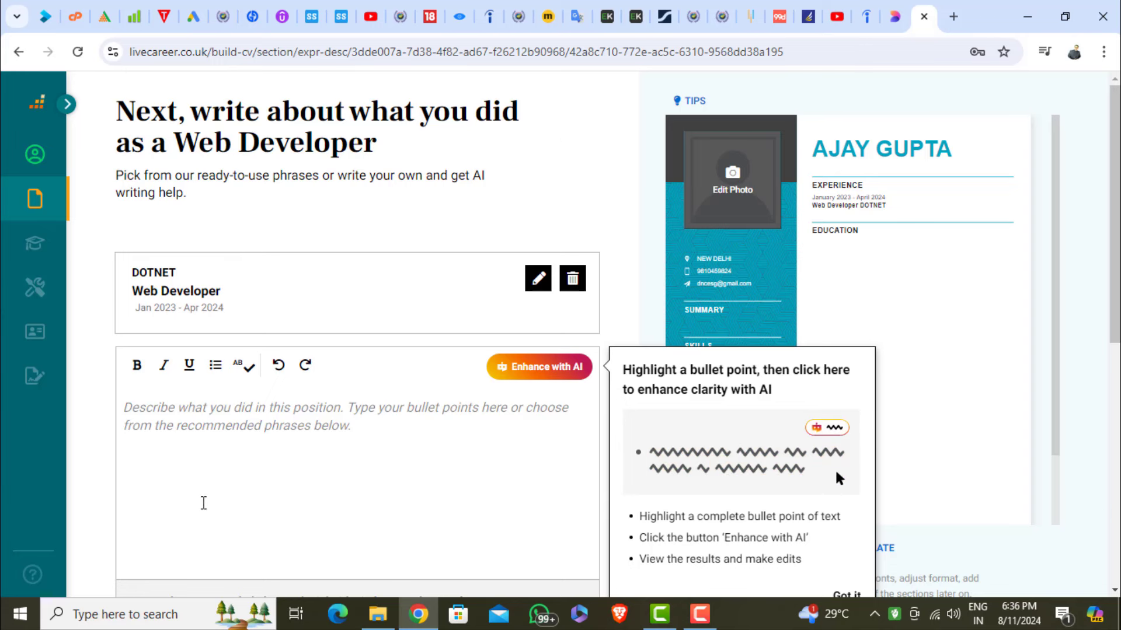
Write two description bullets for the job: "Fontend and backend web developer." and "UI and UX based design"
click(187, 415)
text(Fontend an)
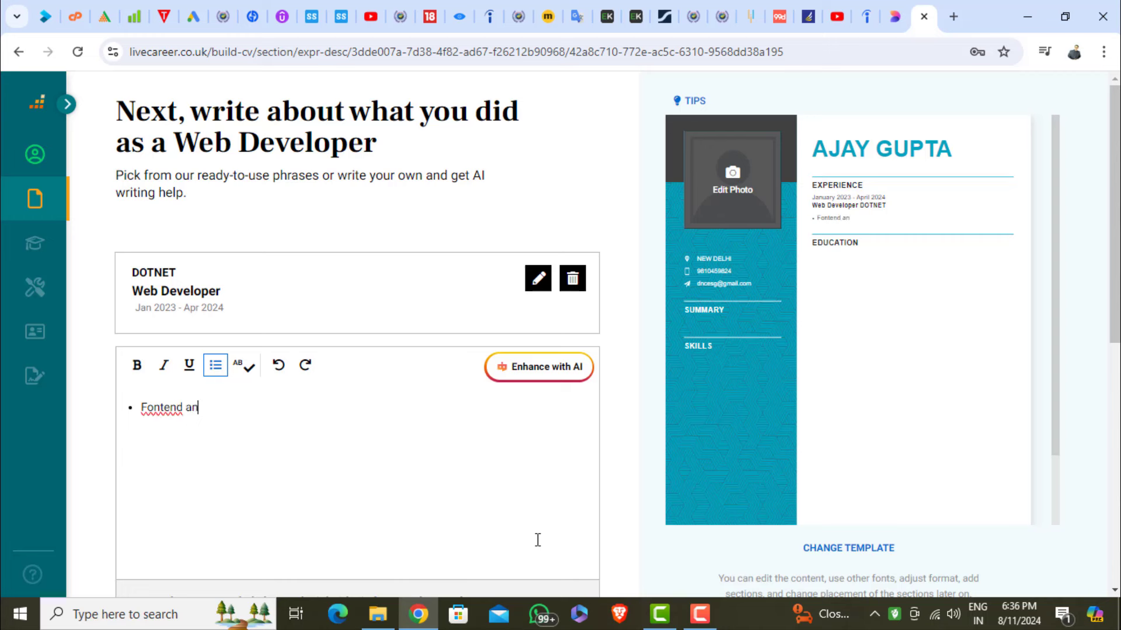
text(d backend w)
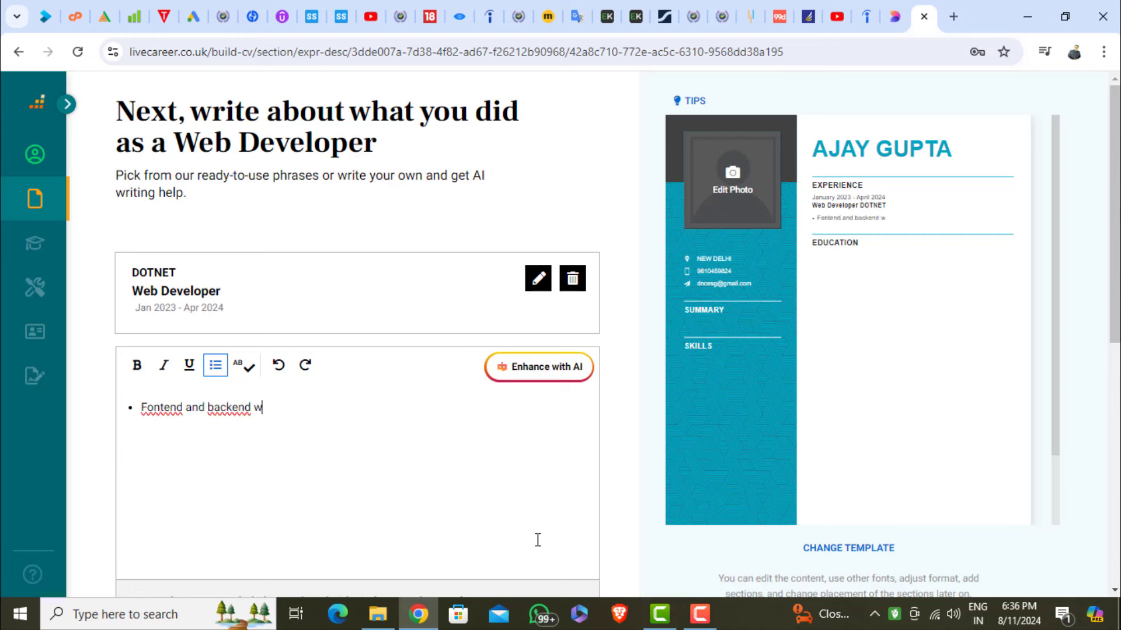
text(eb developer.)
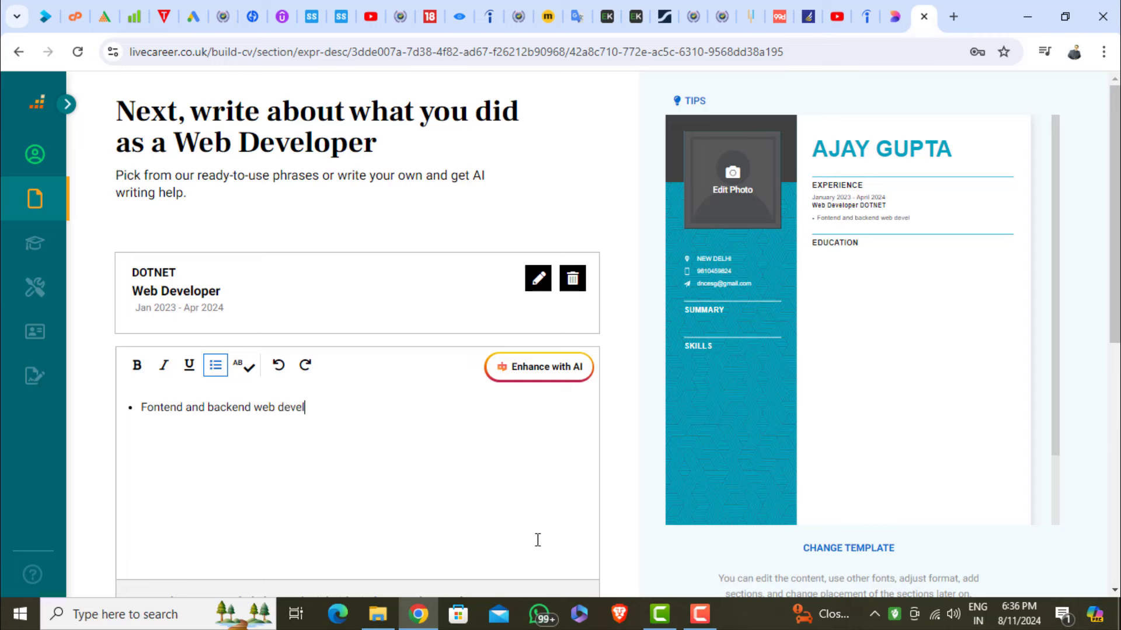
key(Return)
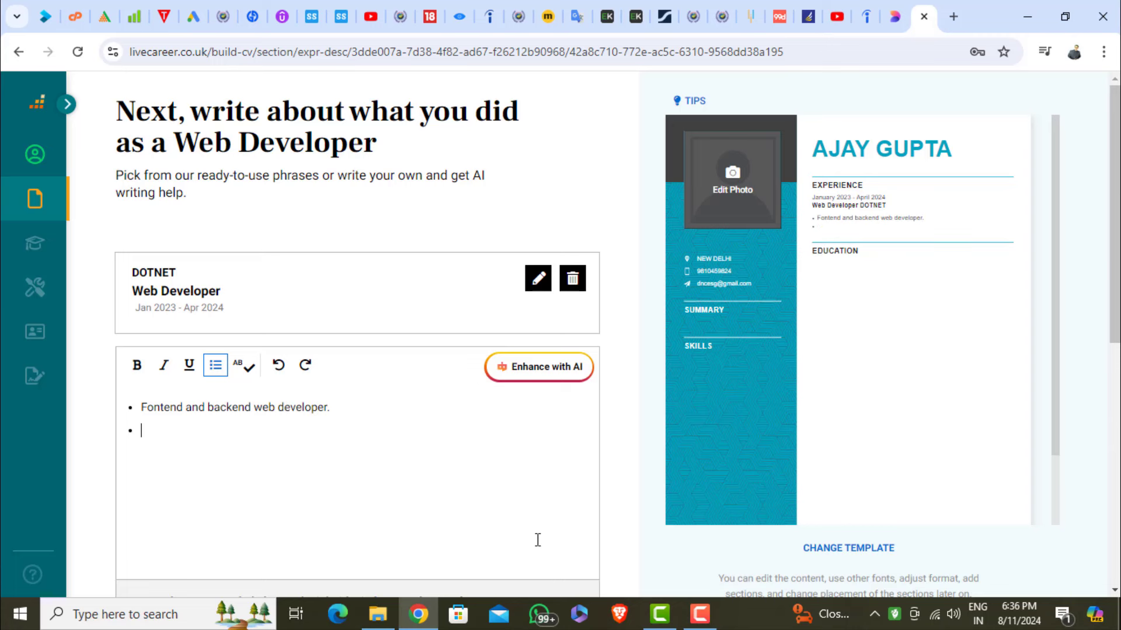
text(UI and UX based design)
Replace the misspelled words in the first bullet with the suggestions "Font-end" and "back-end"
right_click(168, 407)
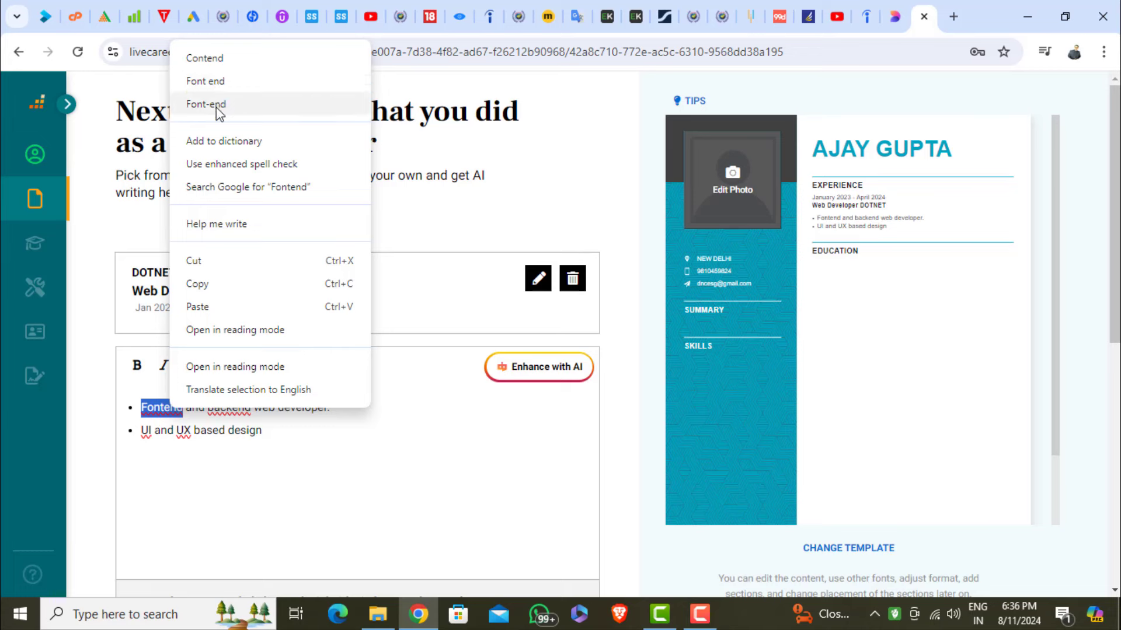
click(214, 104)
right_click(238, 406)
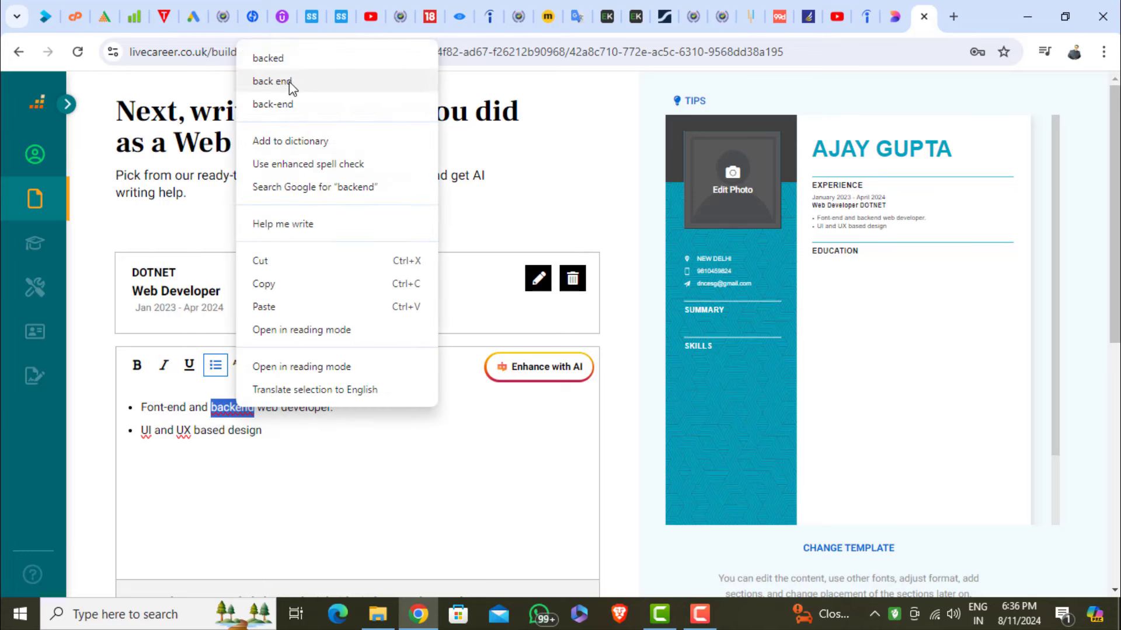
click(287, 105)
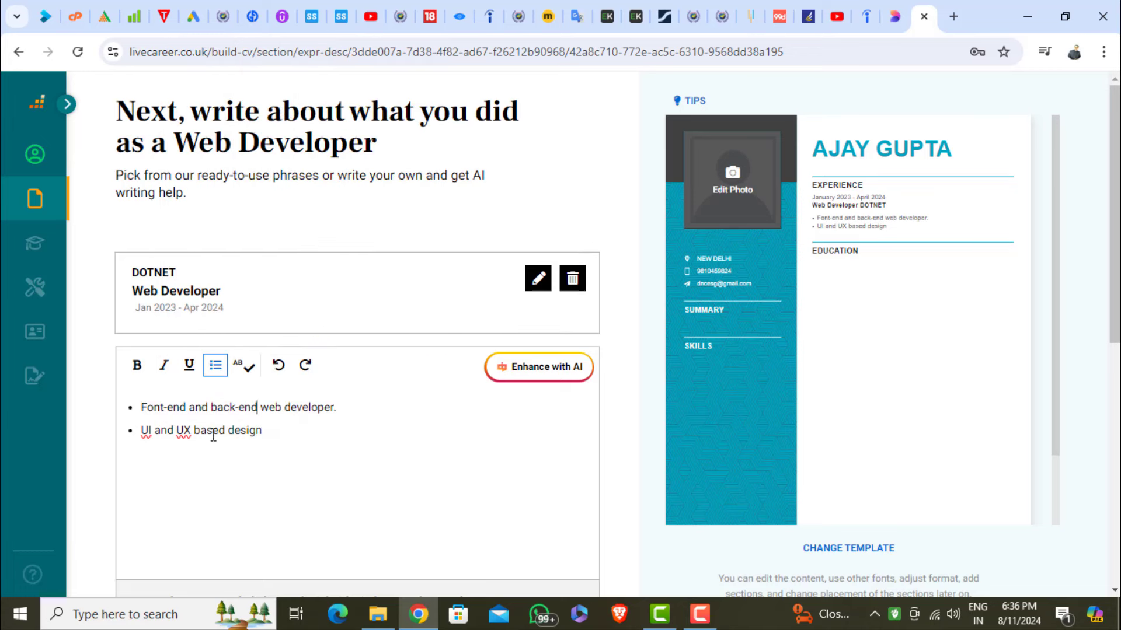
End the second bullet with a full stop and add a third bullet reading "Framework Bootstrap"
click(420, 439)
text(.)
key(Return)
text(f)
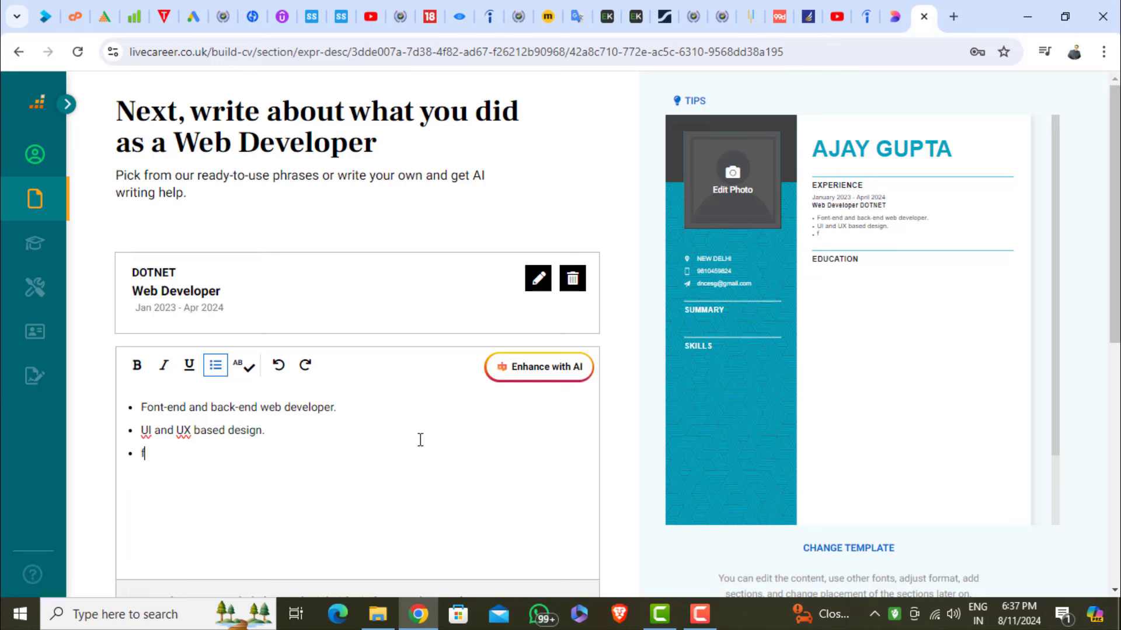
key(BackSpace)
text(Framework Boot)
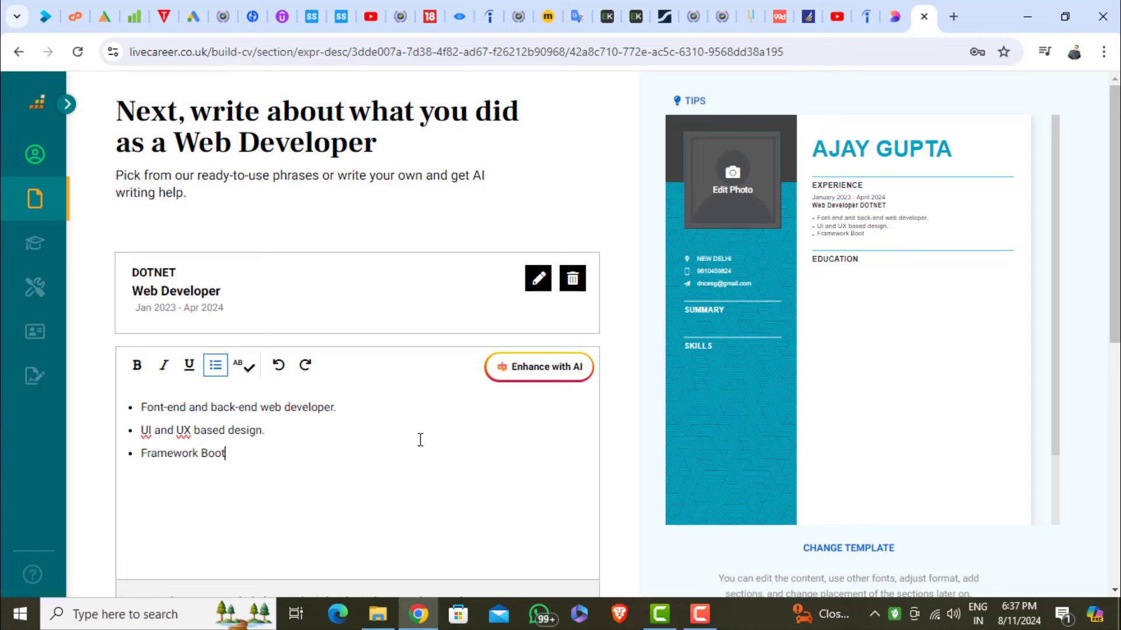
text(strap)
Search the recommended phrases for the suggested job title "Web Developer"
scroll(357, 434, down, 4)
scroll(357, 434, down, 1)
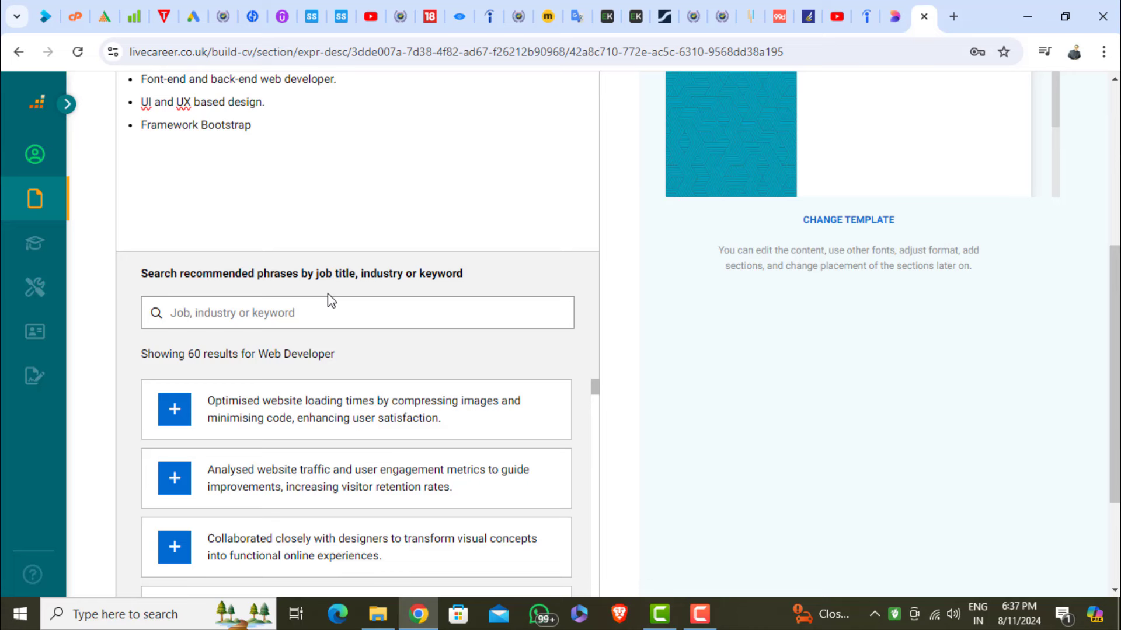
click(220, 310)
text(web)
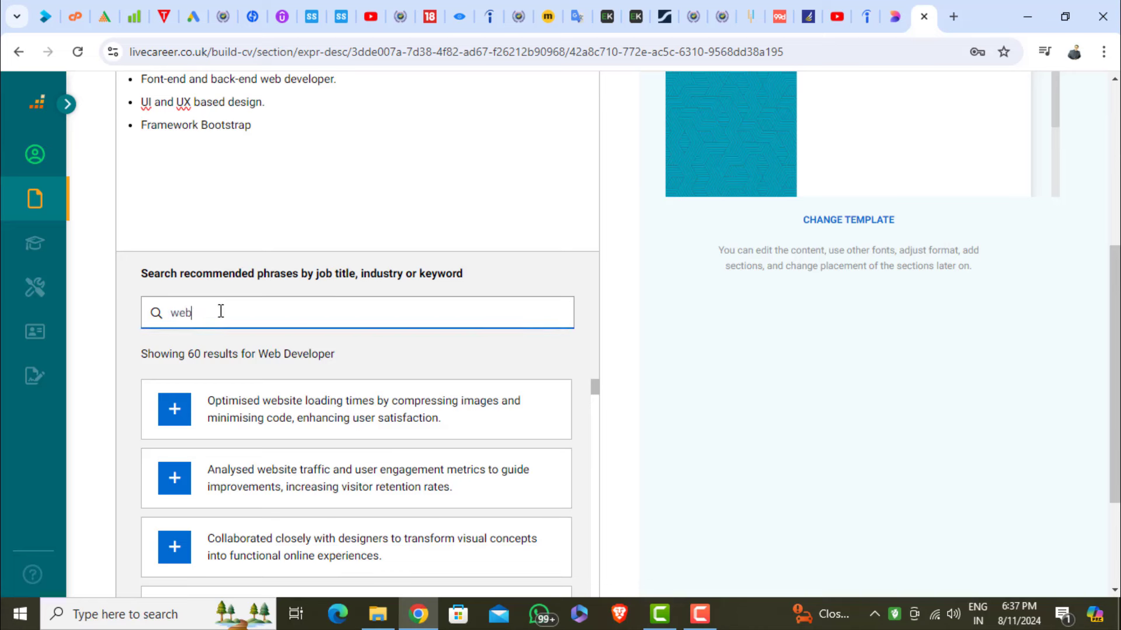
key(Down)
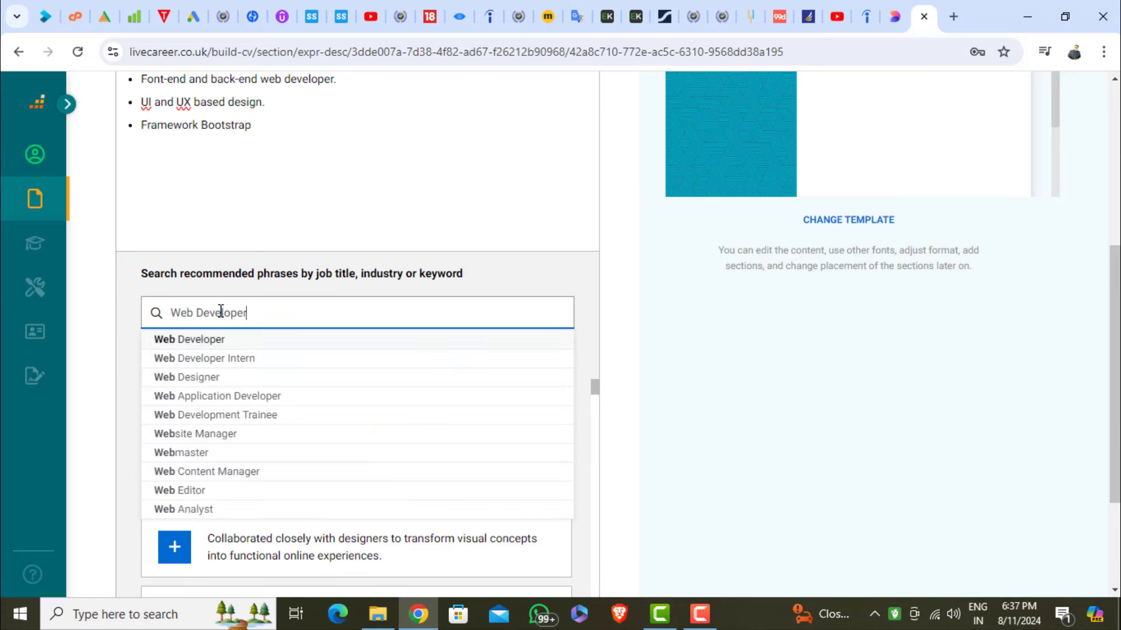
key(Return)
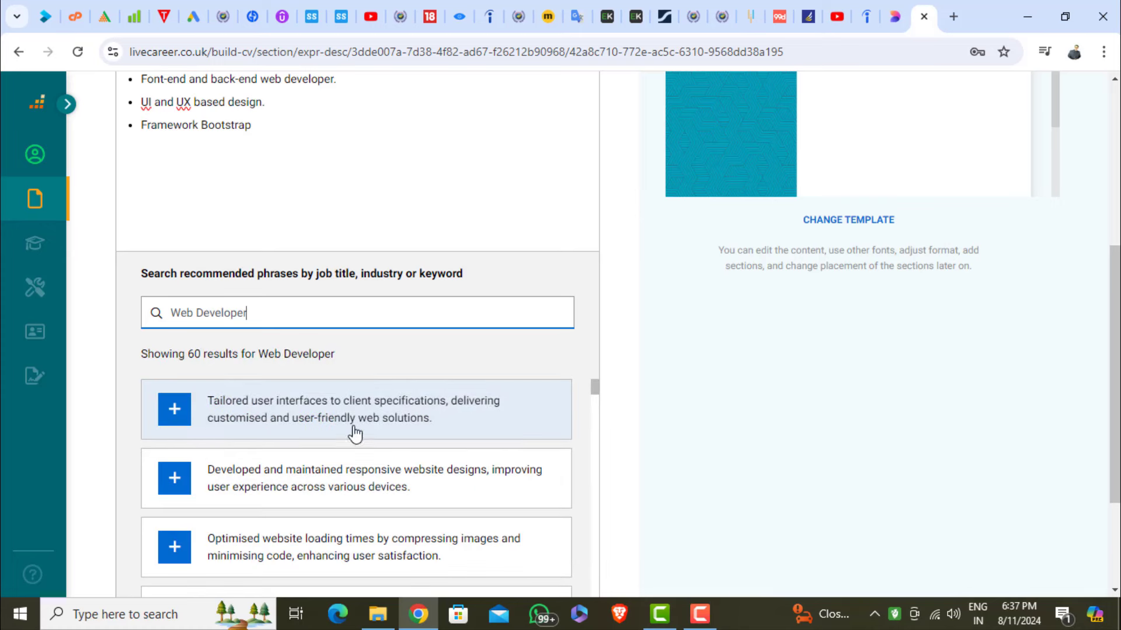
Add the recommended phrases on tailored user interfaces, responsive website designs and optimised loading times to the description, and continue to the work history review
scroll(350, 431, down, 6)
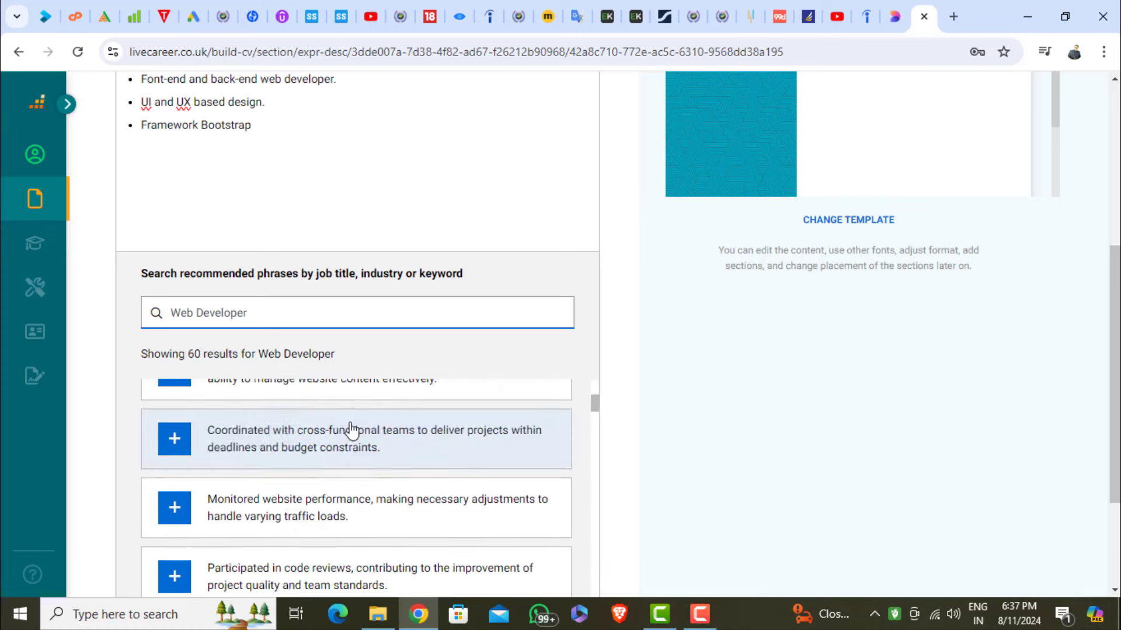
scroll(345, 437, up, 6)
click(225, 421)
click(205, 482)
click(204, 548)
scroll(636, 467, down, 4)
click(493, 525)
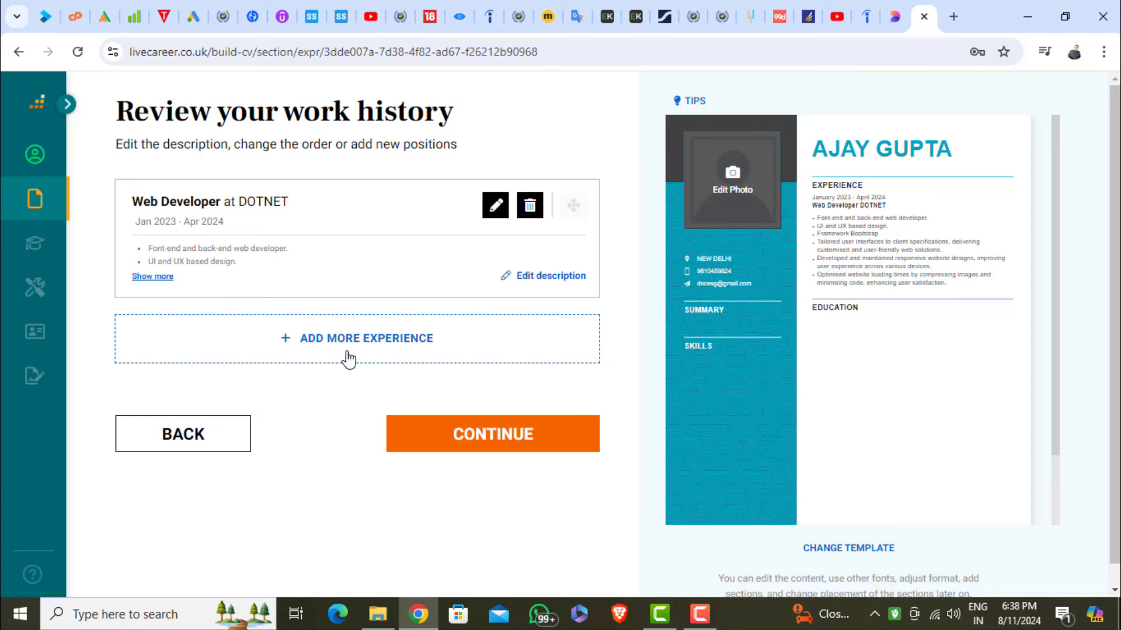
Accept the work history, skip adding another position, and continue to the education form
click(496, 440)
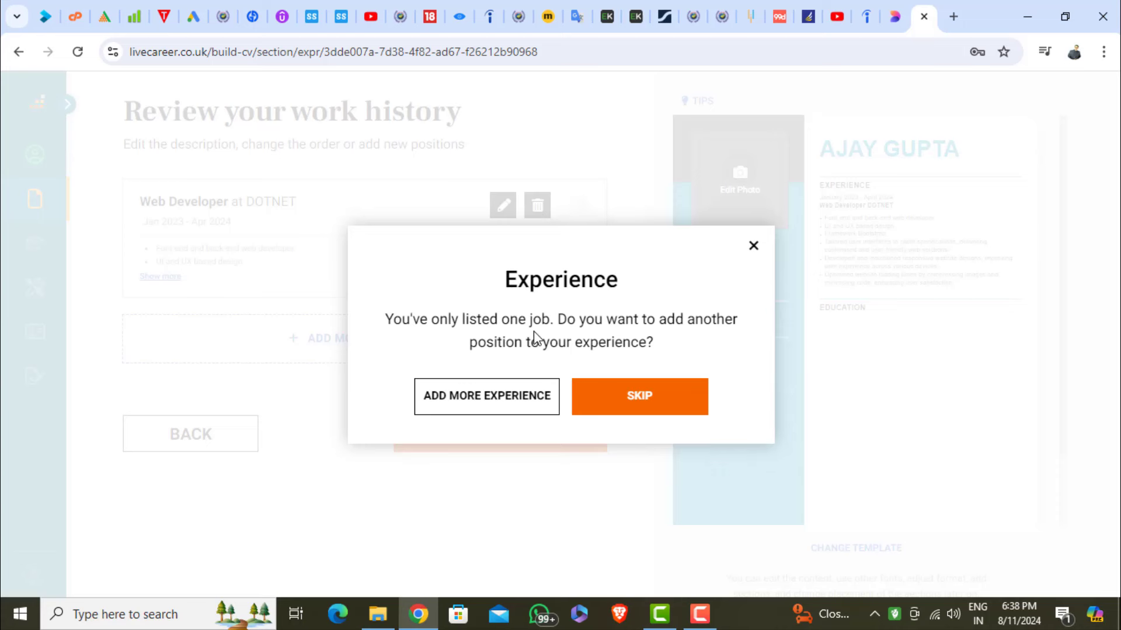
click(641, 398)
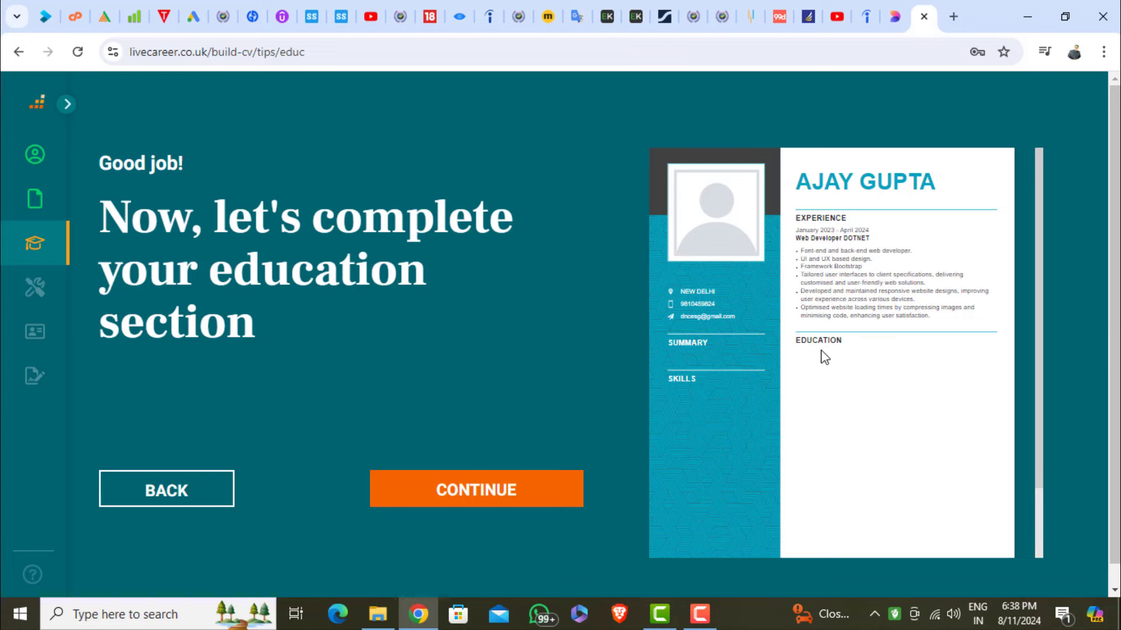
click(478, 494)
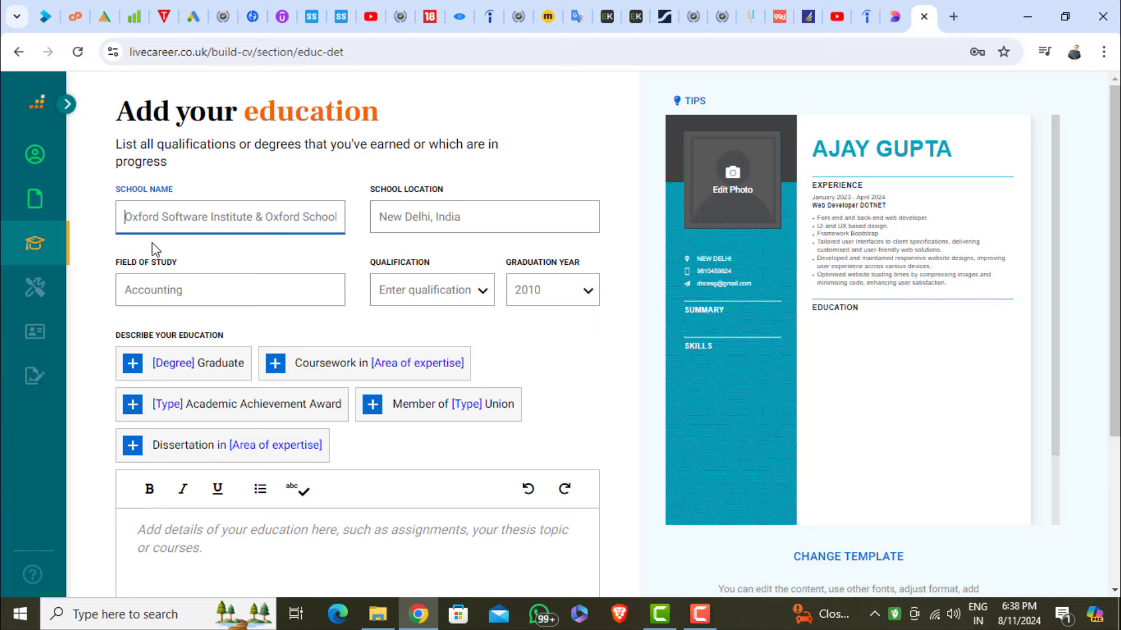
Enter "IP University" as the school name, "MCA" as the school location and "Computer" as the field of study
text(IP Univers)
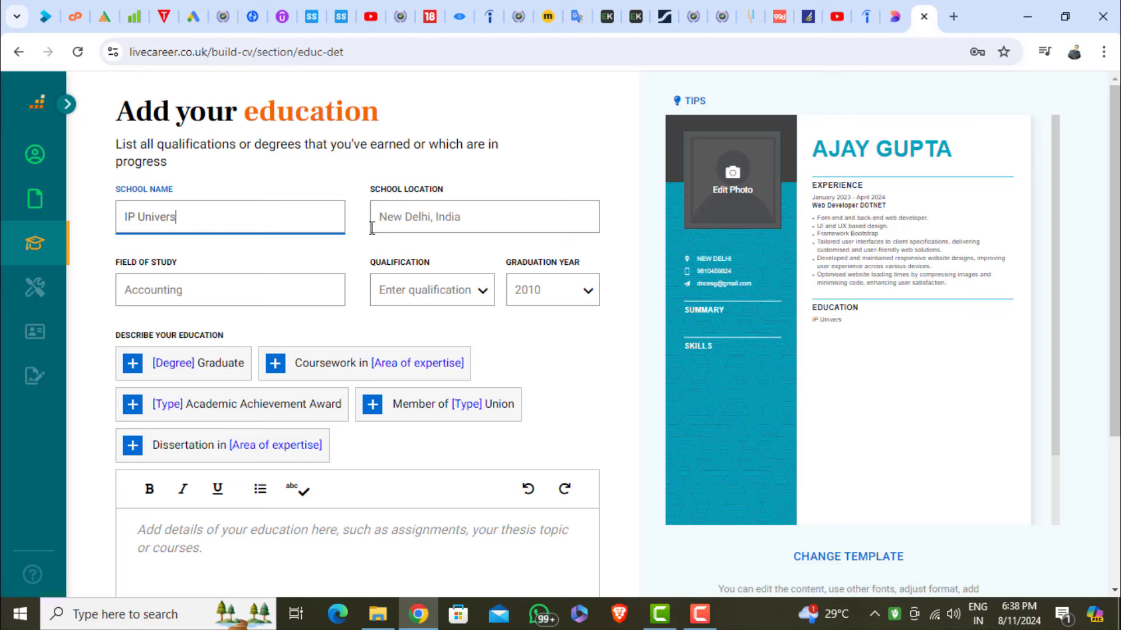
text(ity)
click(390, 217)
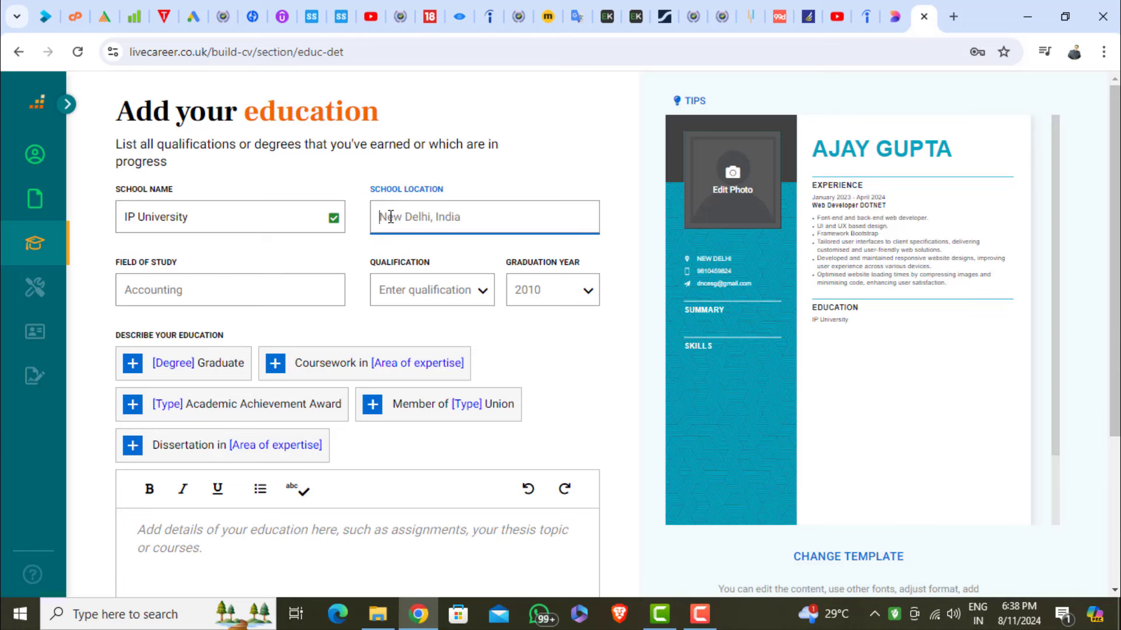
text(MCA)
click(181, 290)
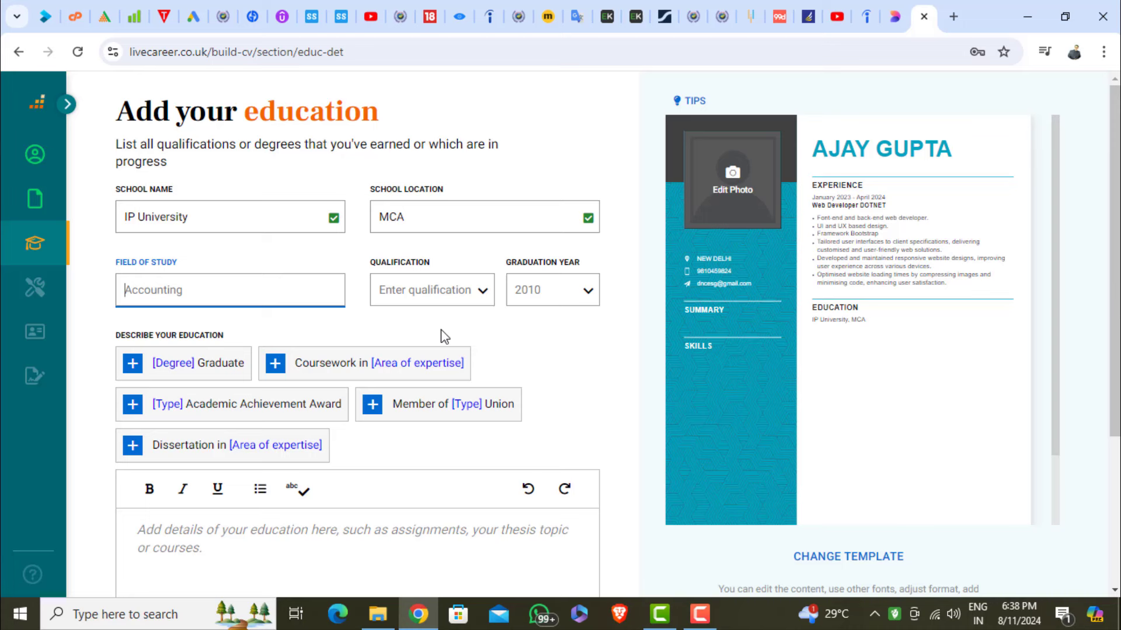
text(Computer)
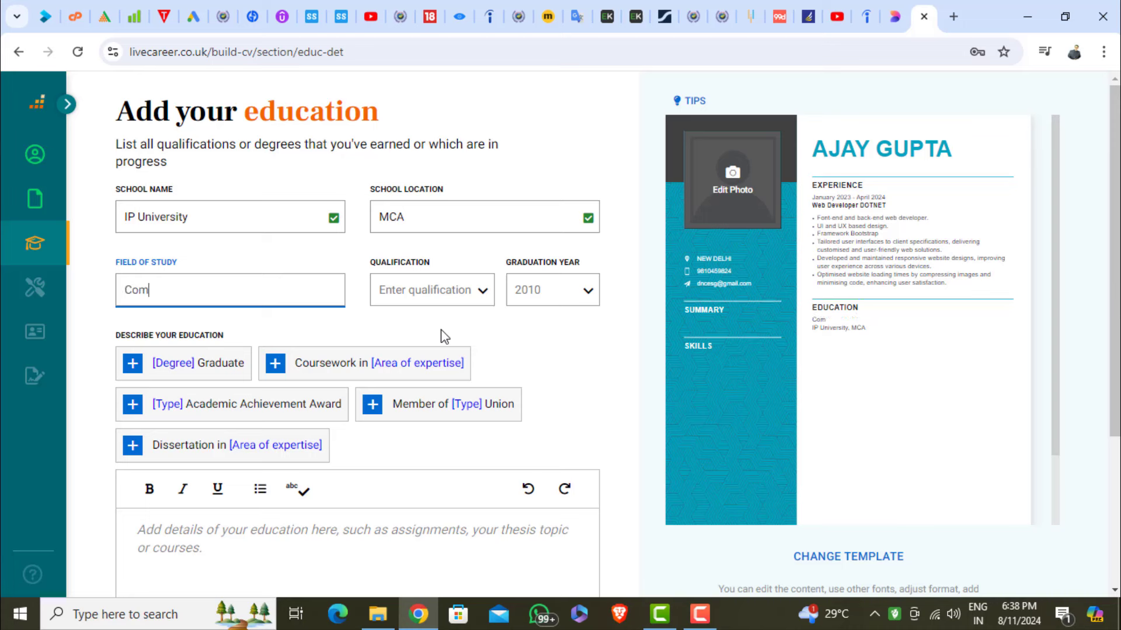
Look through the available qualification options for the education entry
click(481, 292)
scroll(418, 465, down, 4)
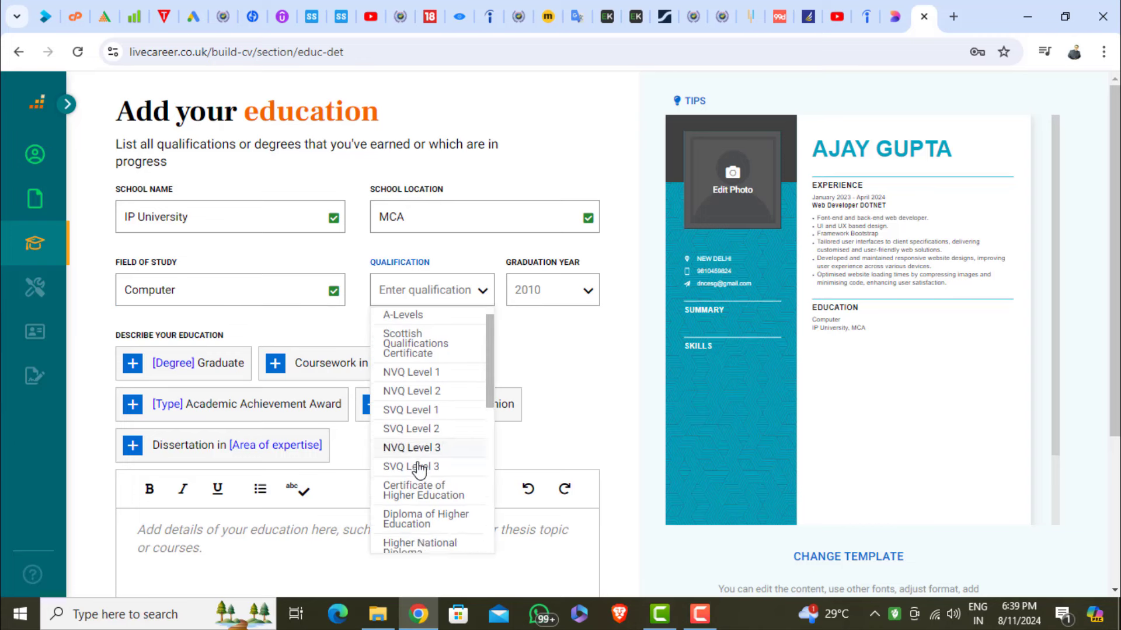
scroll(438, 420, up, 1)
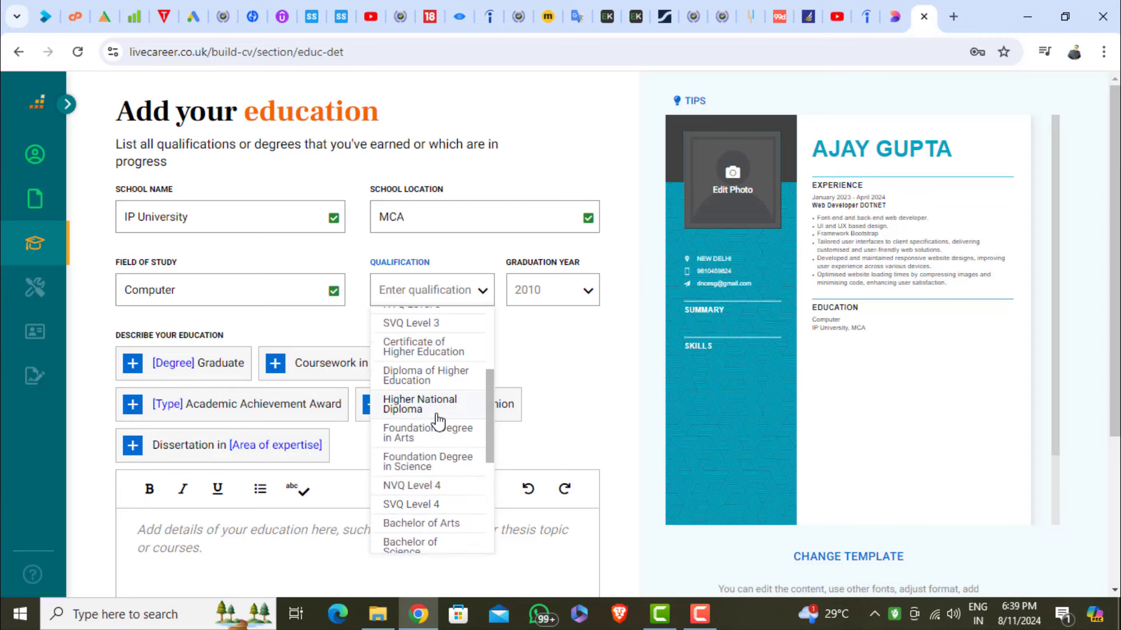
scroll(438, 420, down, 1)
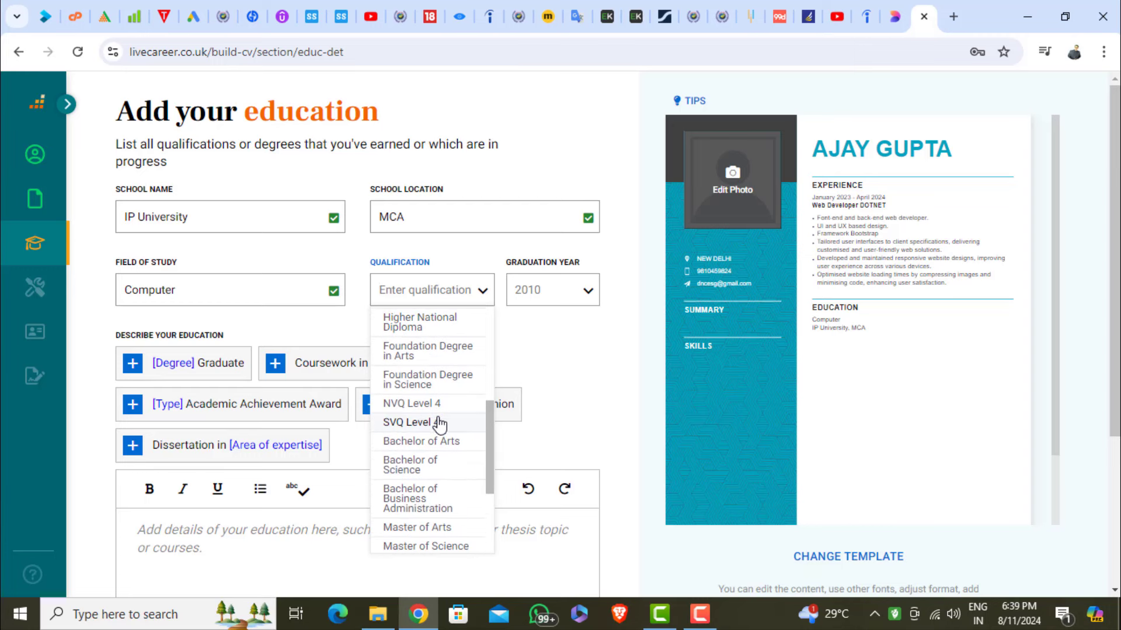
Replace the school location with the suggested "New Delhi, DL"
double_click(422, 220)
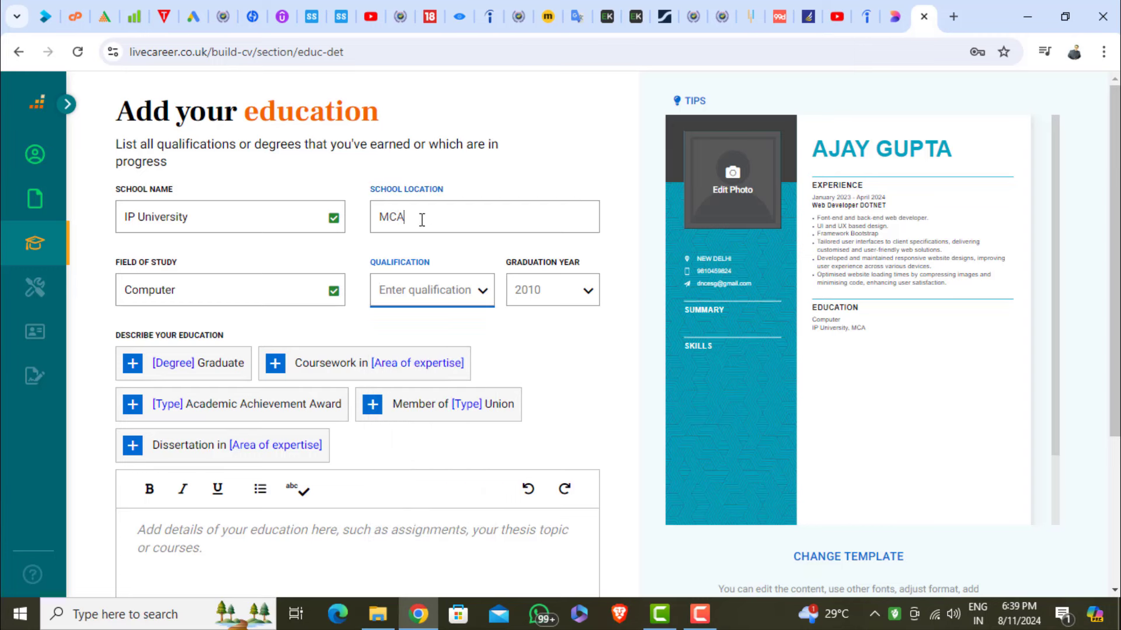
text(New Delhi)
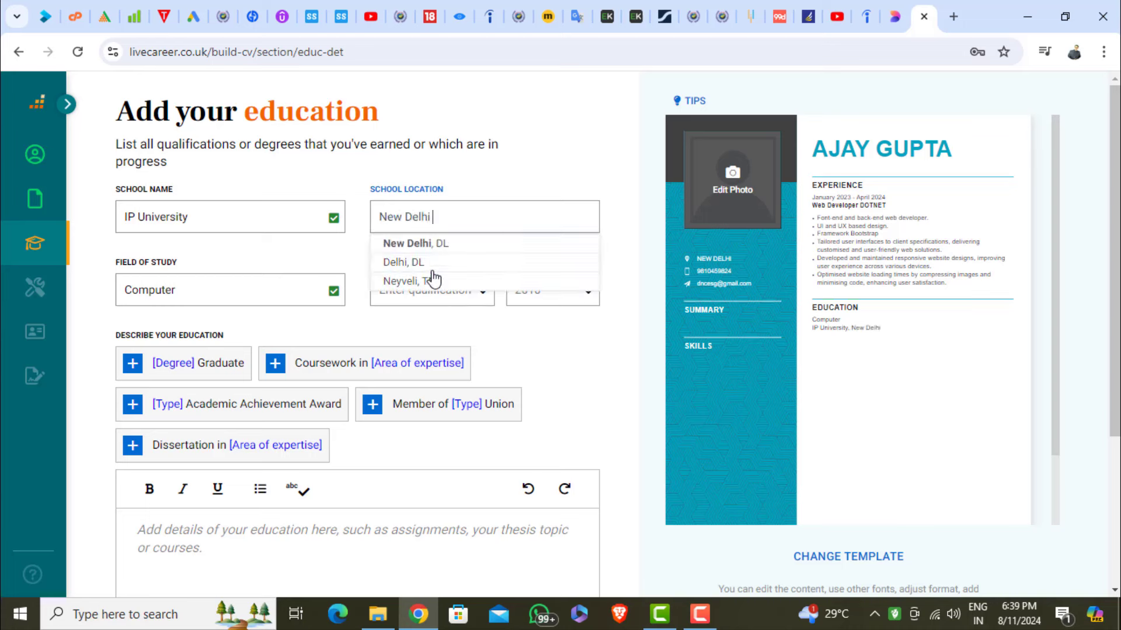
click(438, 246)
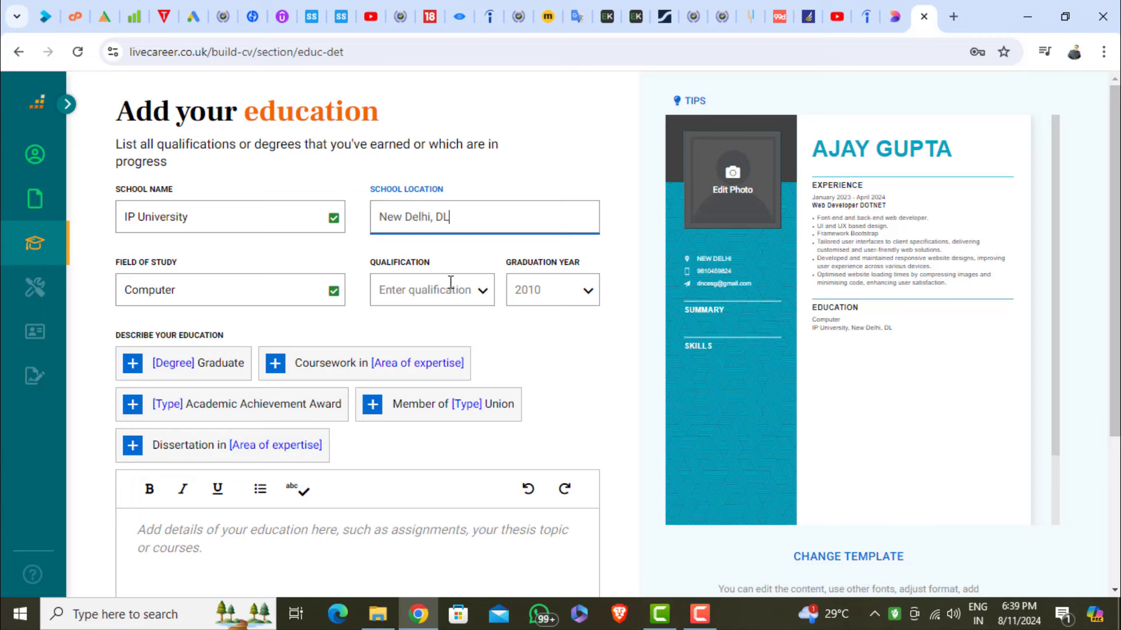
Set the qualification to Master of Science and the graduation year to 2017
click(480, 291)
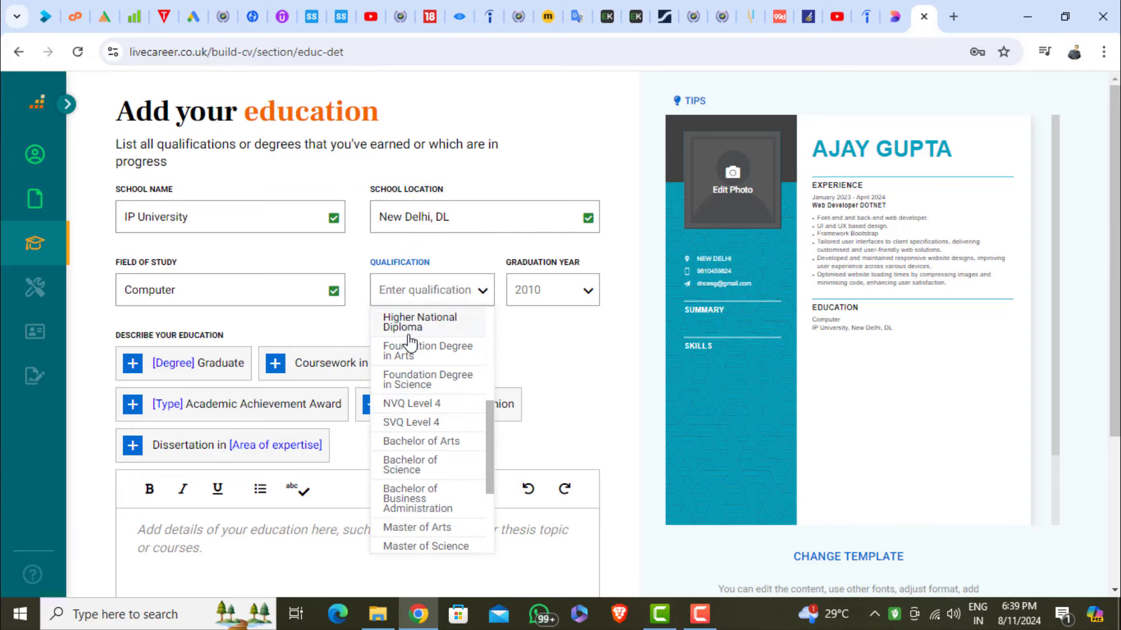
scroll(426, 471, down, 3)
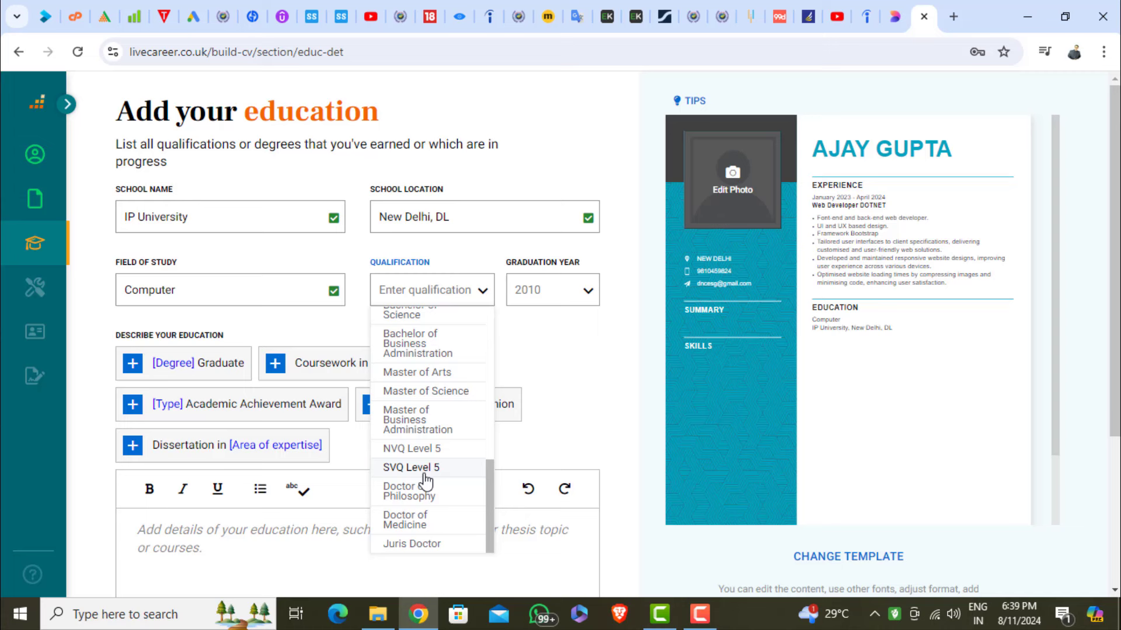
click(437, 393)
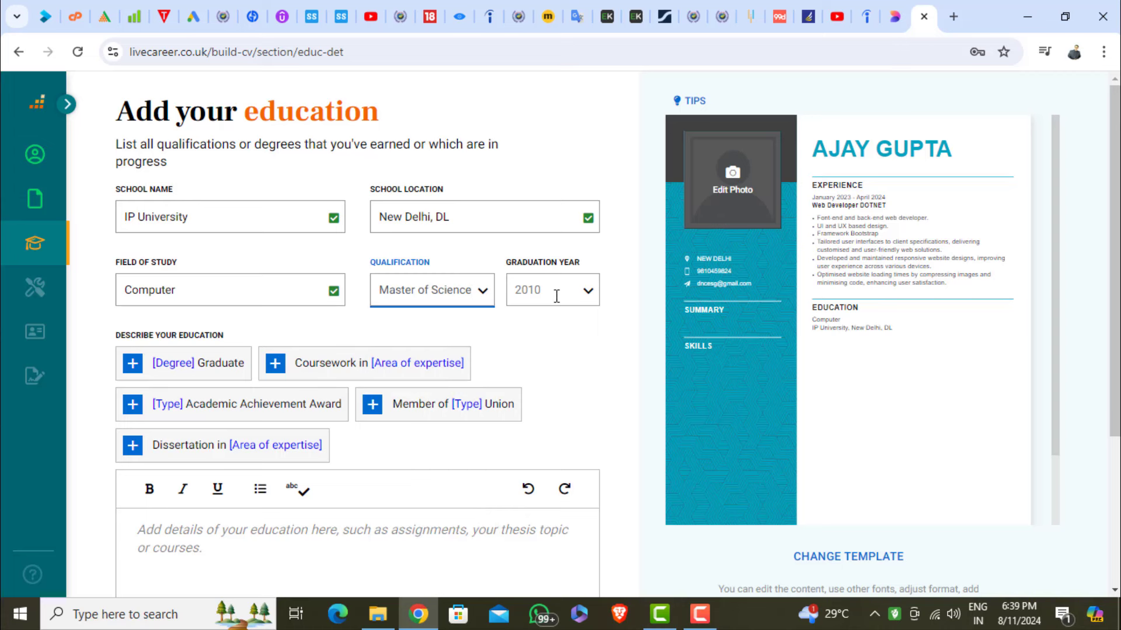
click(588, 292)
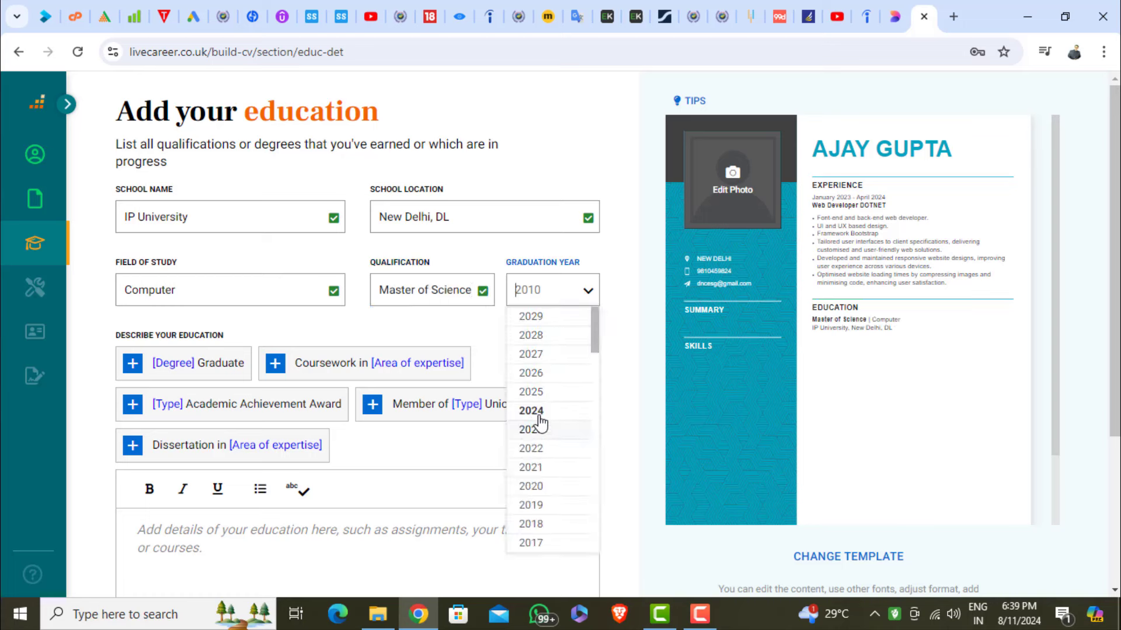
scroll(537, 494, down, 3)
click(532, 378)
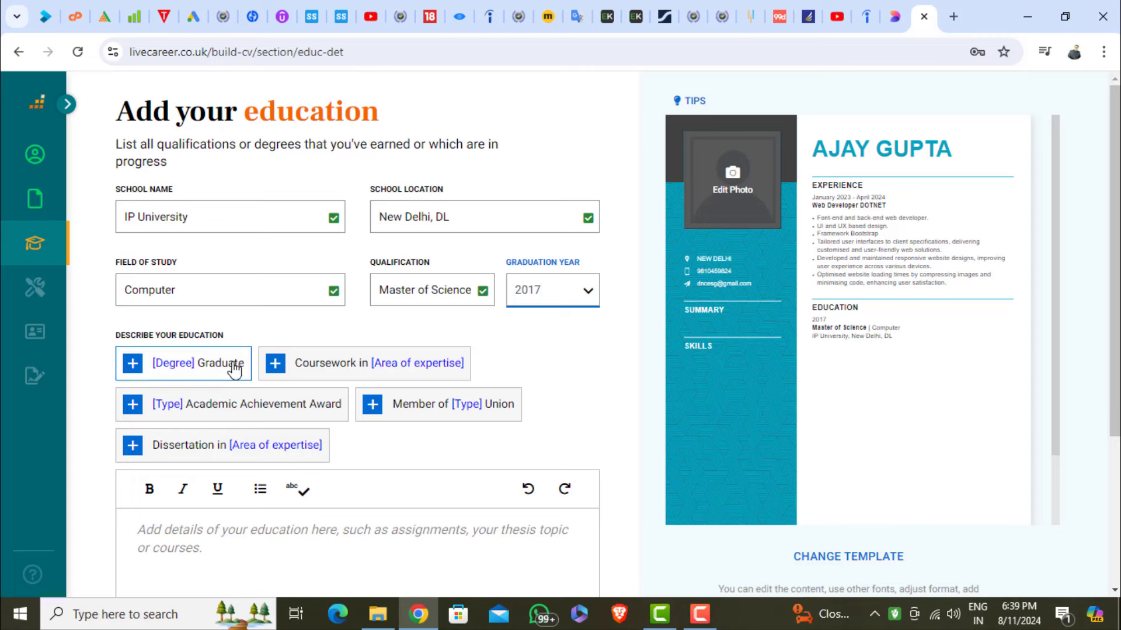
Add all five suggested phrases, from [Degree] Graduate to Dissertation in [Area of expertise], to the education description and continue to the education summary
scroll(220, 342, down, 1)
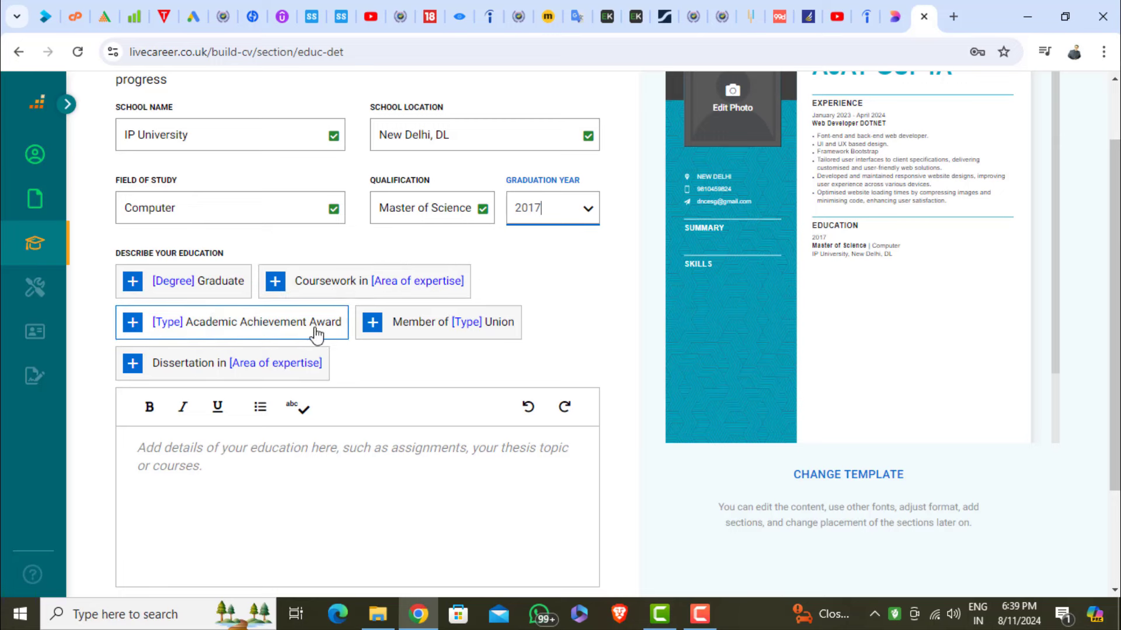
scroll(341, 467, down, 2)
scroll(233, 350, up, 3)
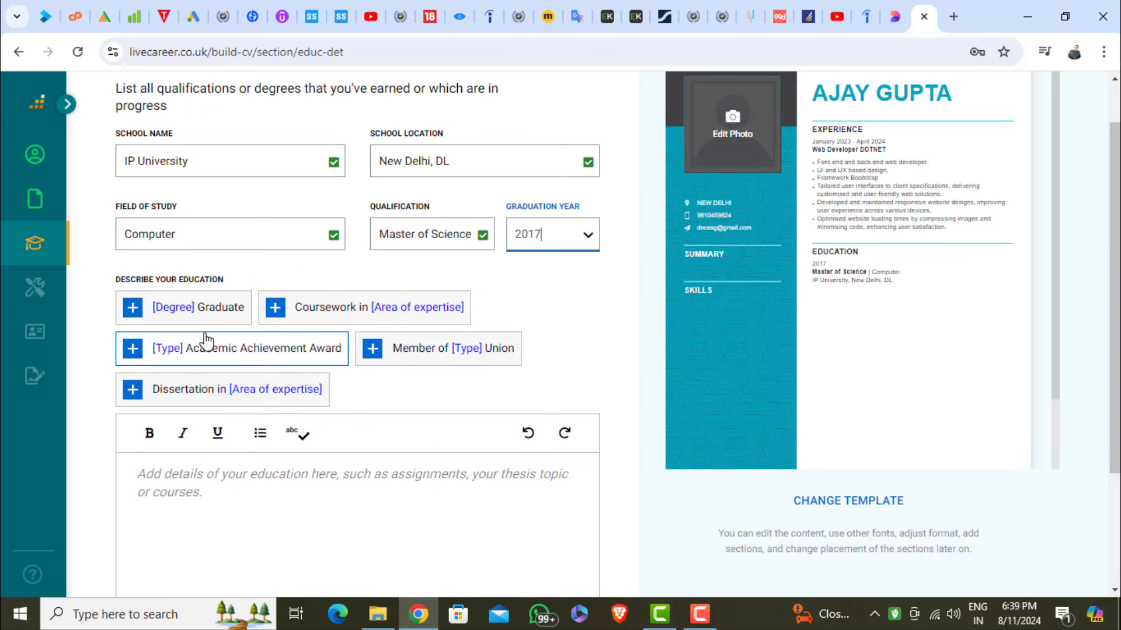
click(195, 315)
click(364, 307)
click(231, 348)
click(437, 349)
click(222, 389)
scroll(338, 465, down, 2)
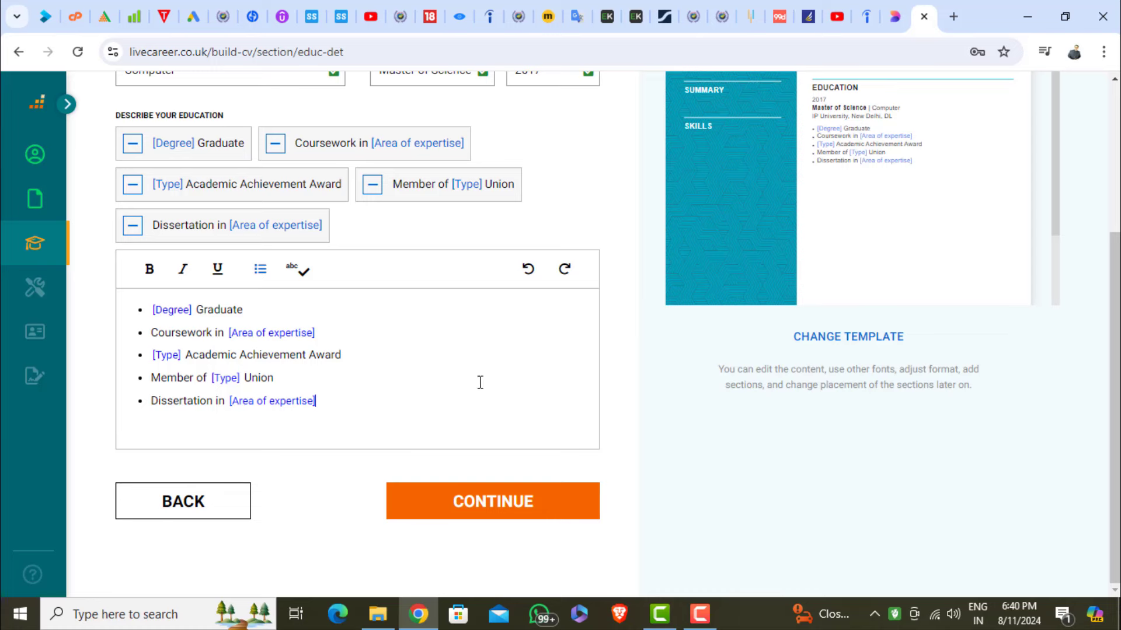
click(502, 502)
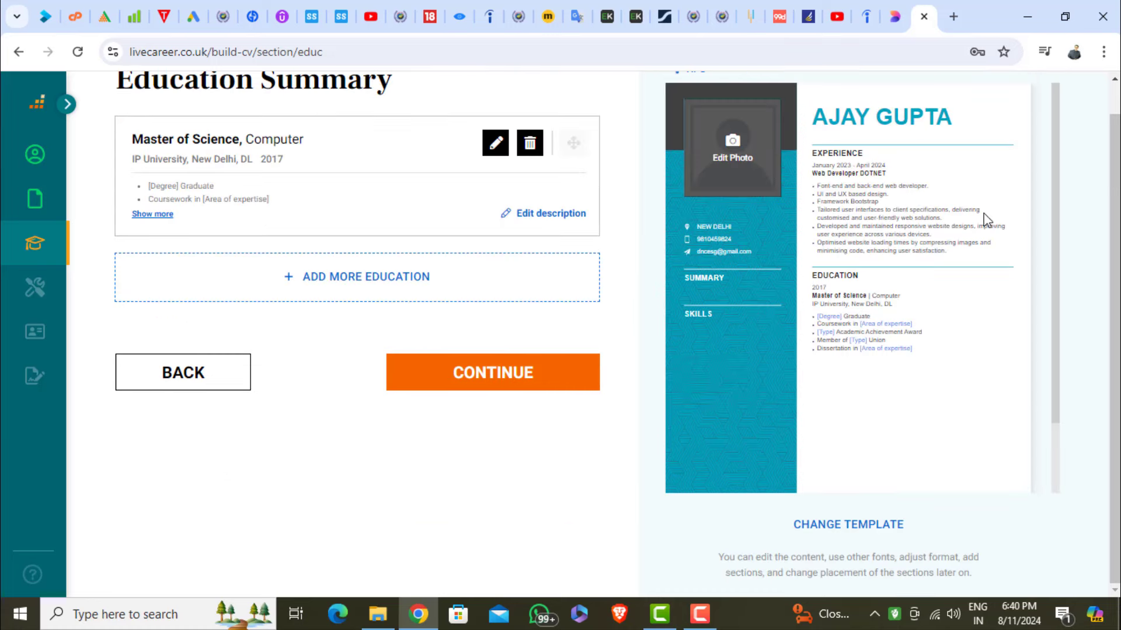
Accept the education summary and add the suggested skills Full-stack development, Website optimisation, CSS and Marketo
scroll(467, 344, up, 1)
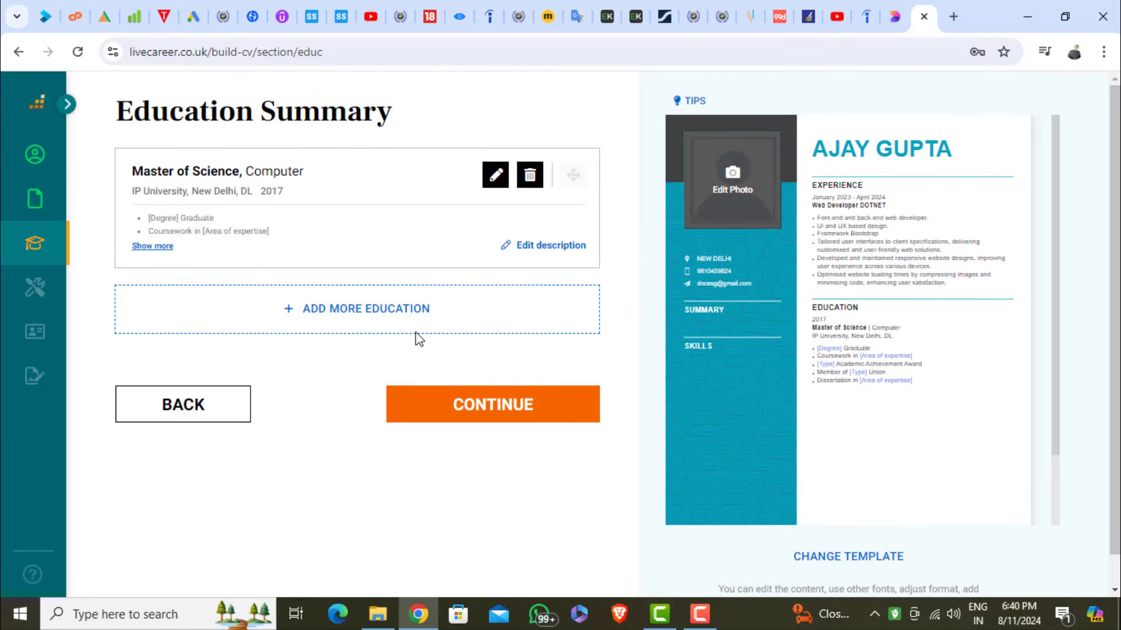
click(493, 404)
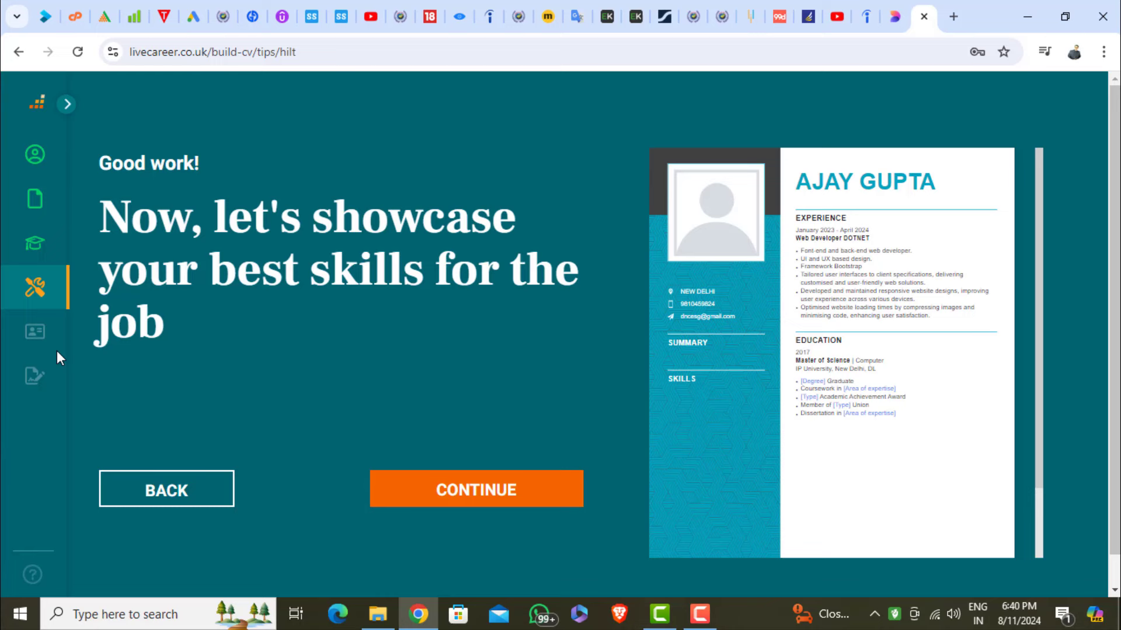
click(479, 496)
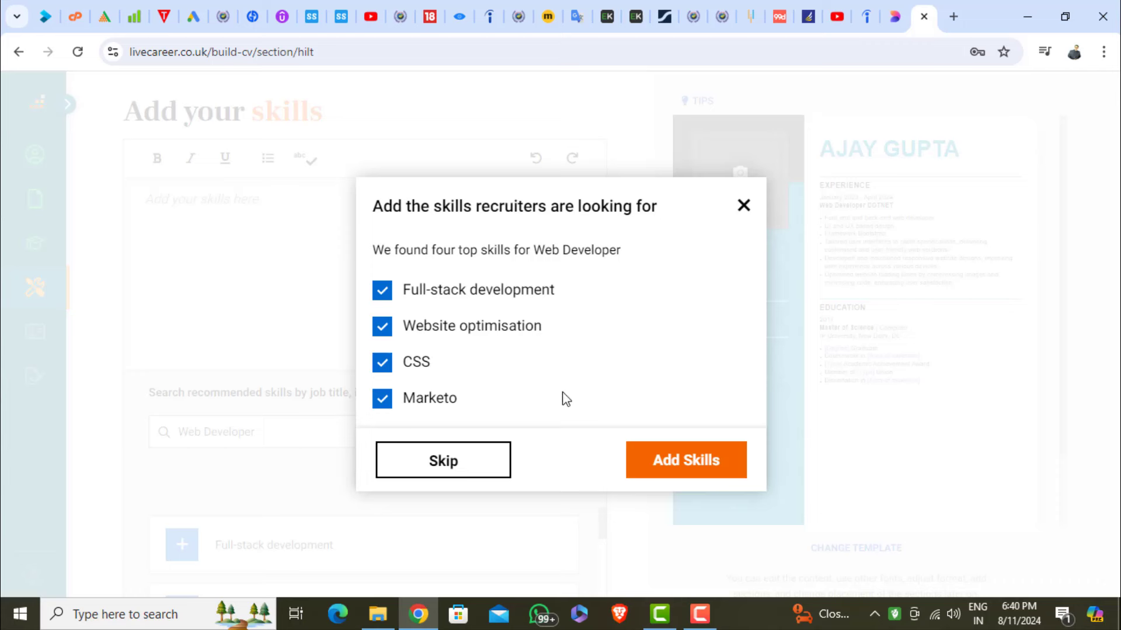
click(688, 462)
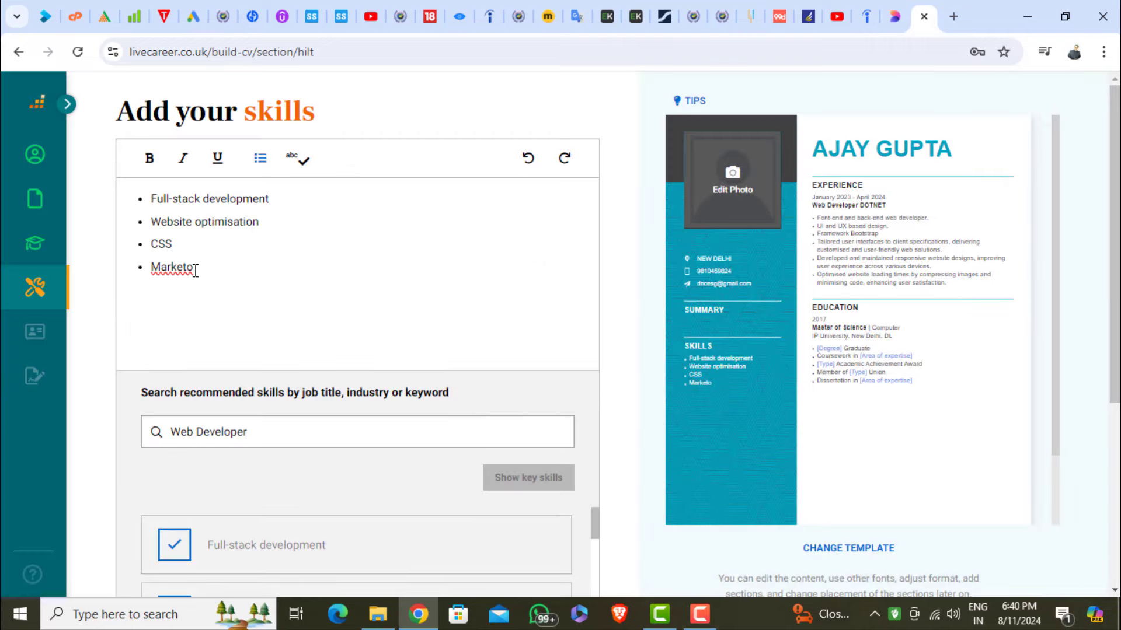
Add MySQL from the recommended Web Developer skills and continue past the skills section
scroll(438, 396, down, 12)
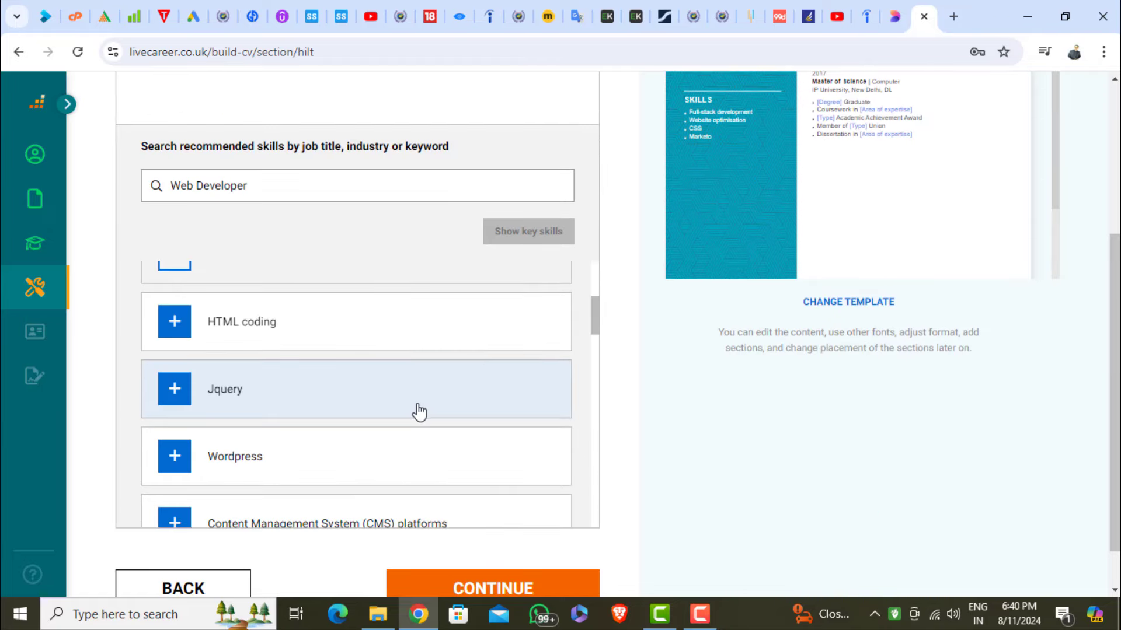
scroll(251, 350, down, 3)
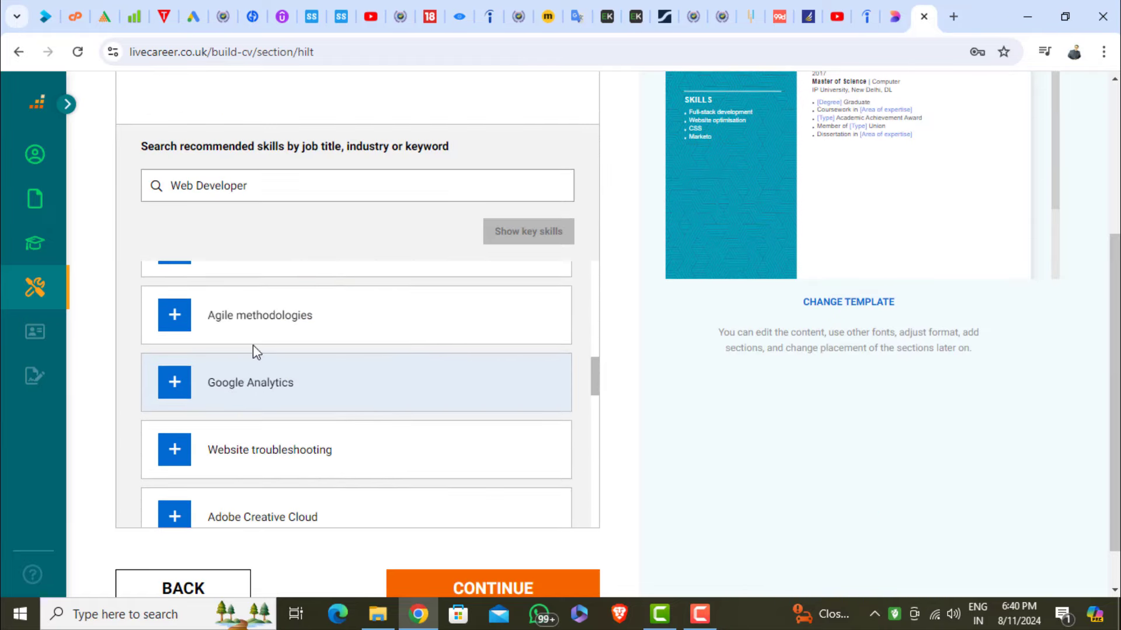
scroll(245, 490, up, 3)
scroll(261, 455, up, 4)
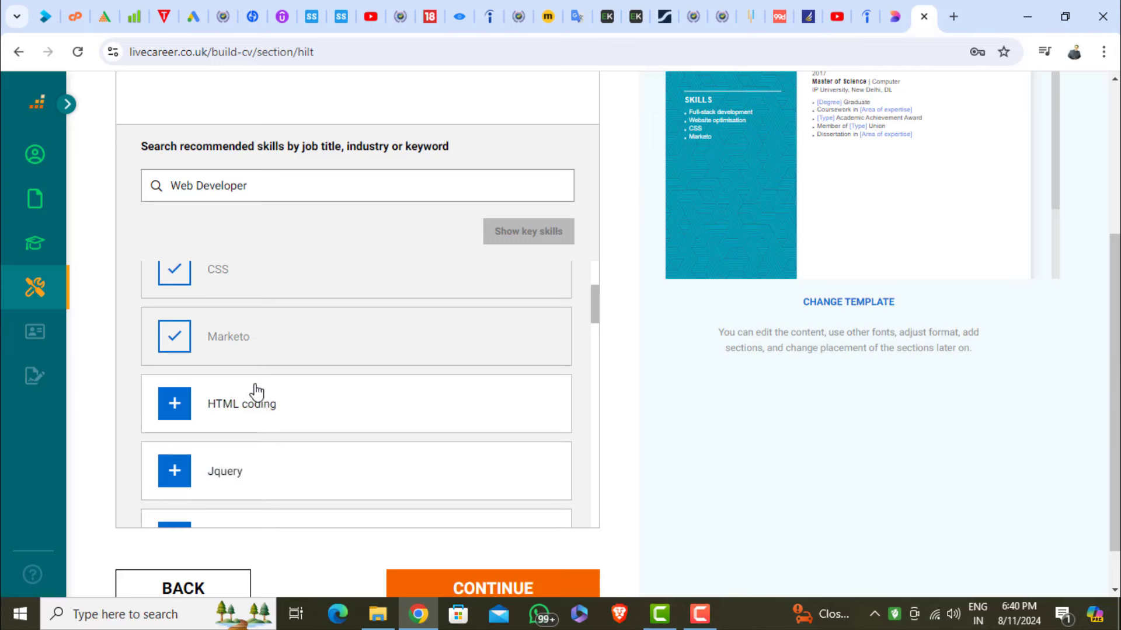
scroll(257, 400, down, 5)
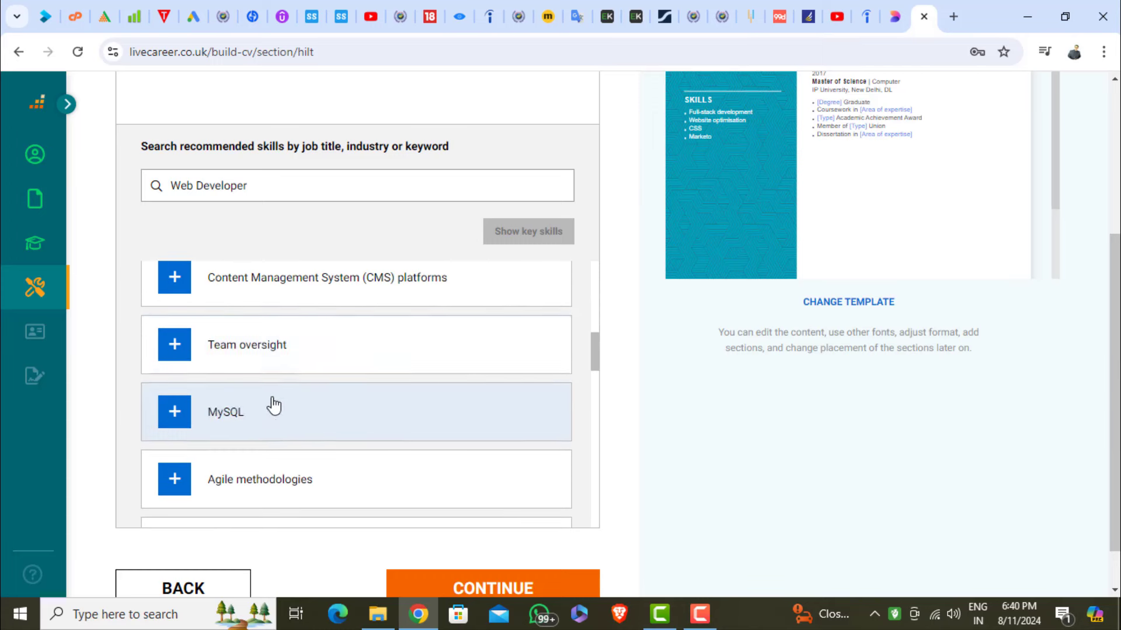
scroll(299, 401, down, 2)
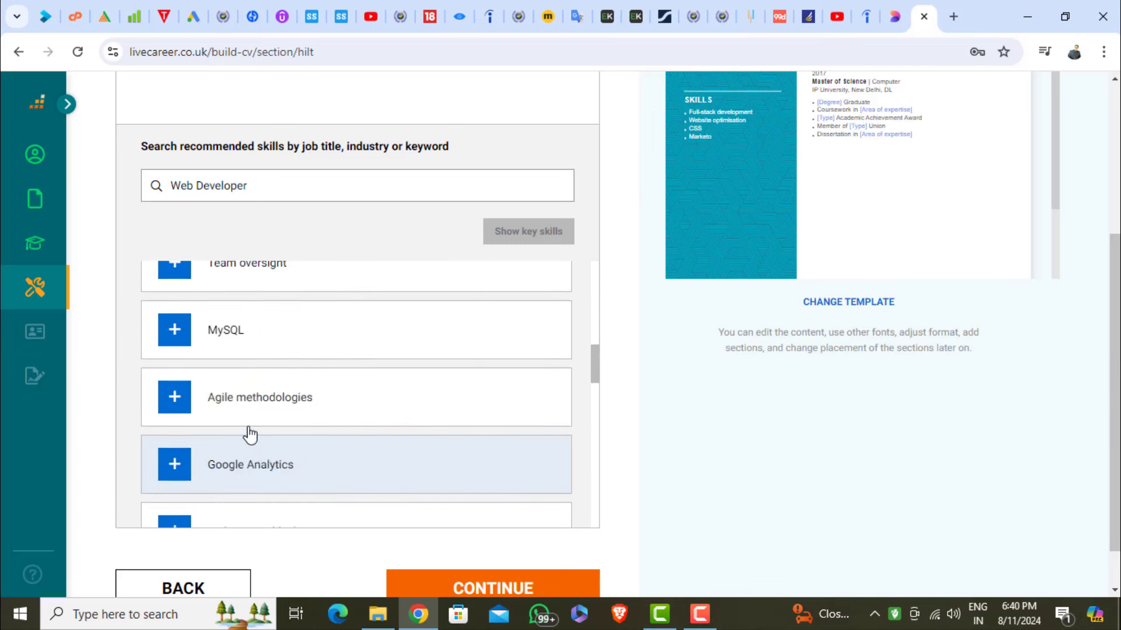
click(236, 348)
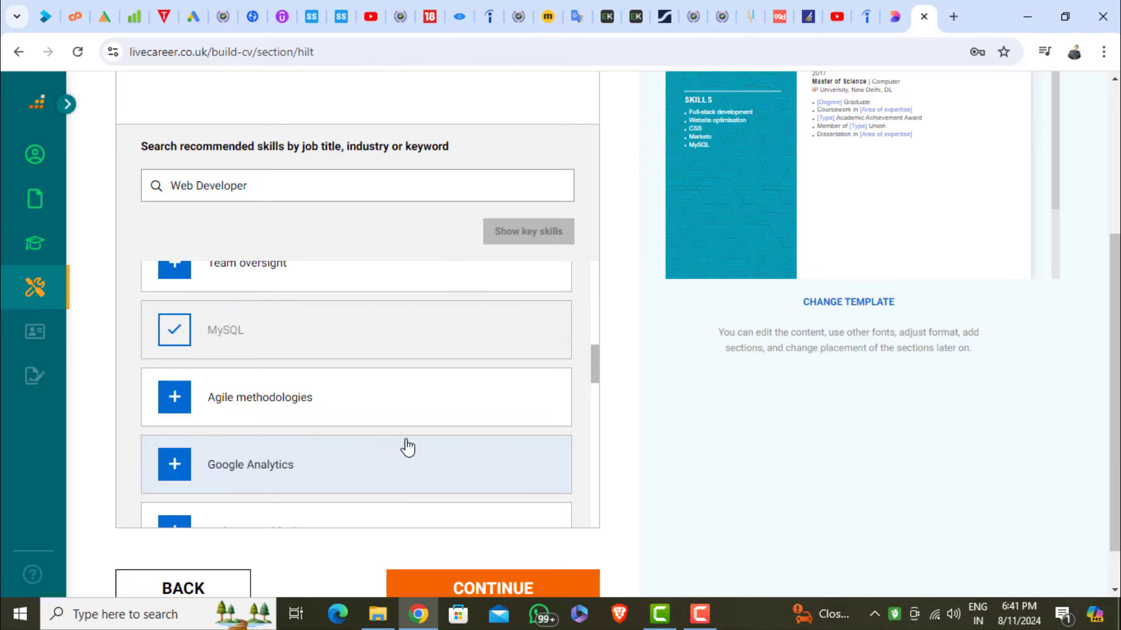
click(489, 590)
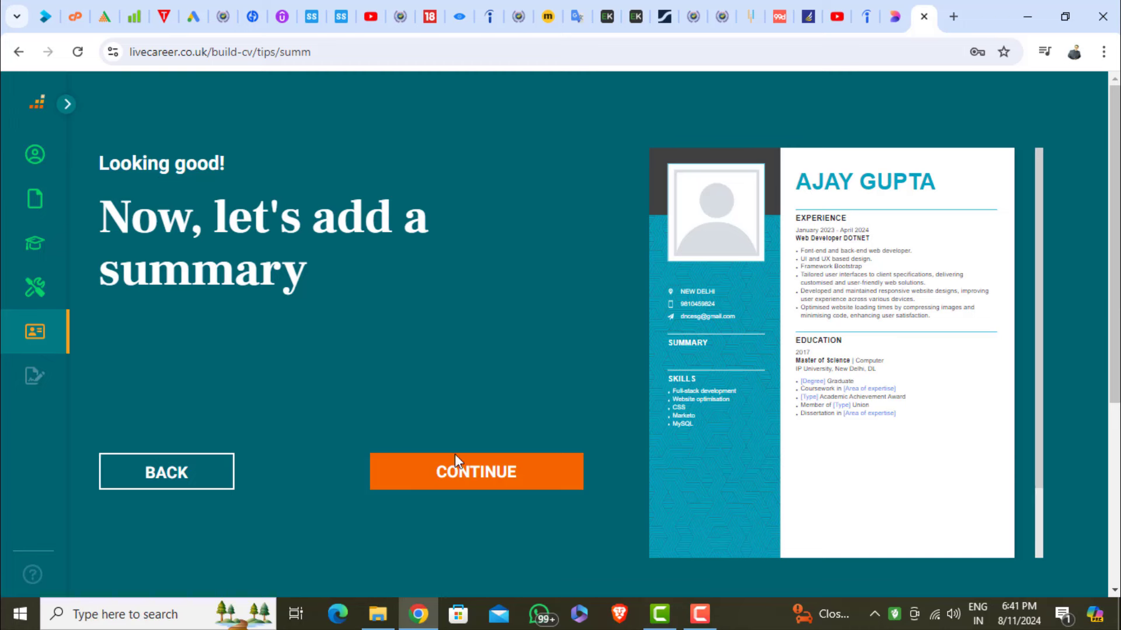
Add the recommended summary beginning "Professional and dedicated web developer who is highly experienced in managing effective teams" and continue to the optional sections
click(478, 485)
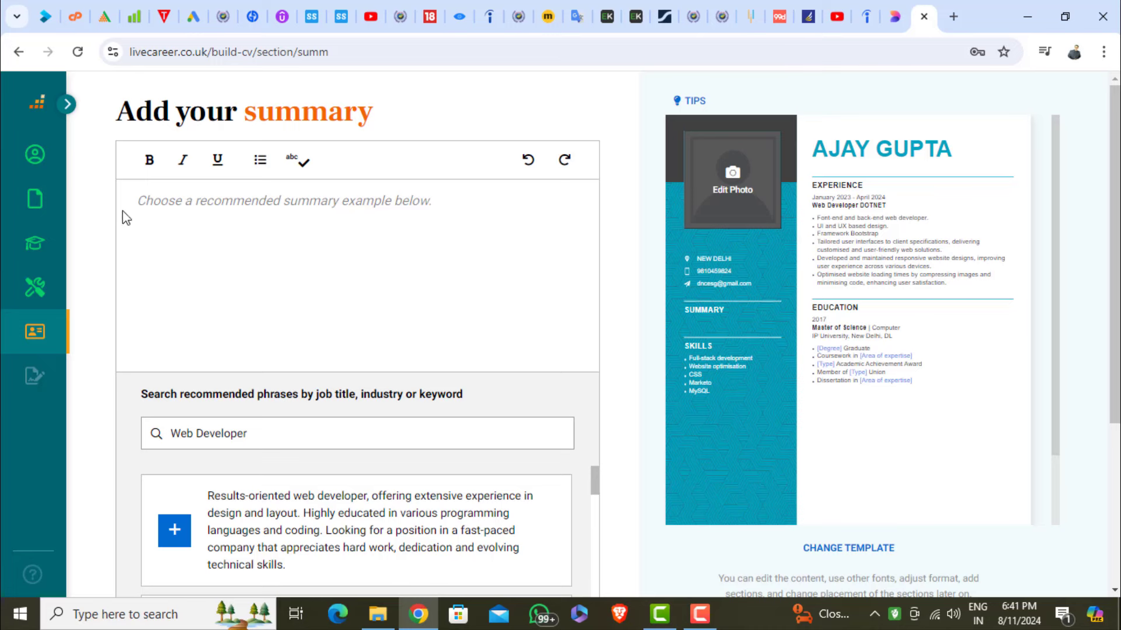
scroll(306, 302, down, 3)
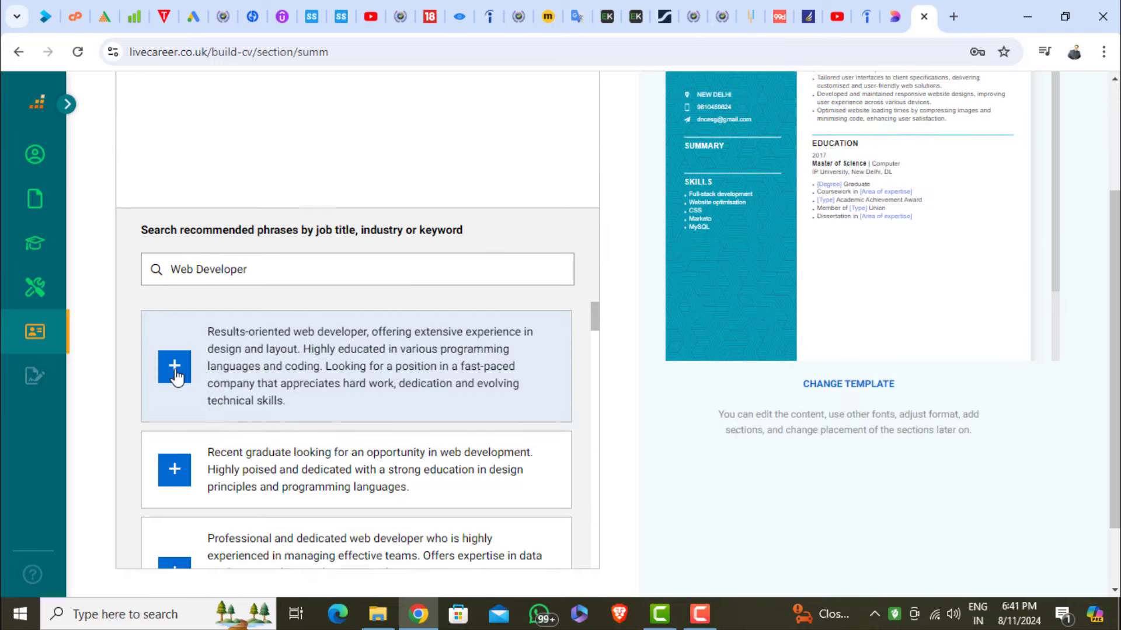
click(174, 563)
scroll(362, 467, down, 2)
click(501, 535)
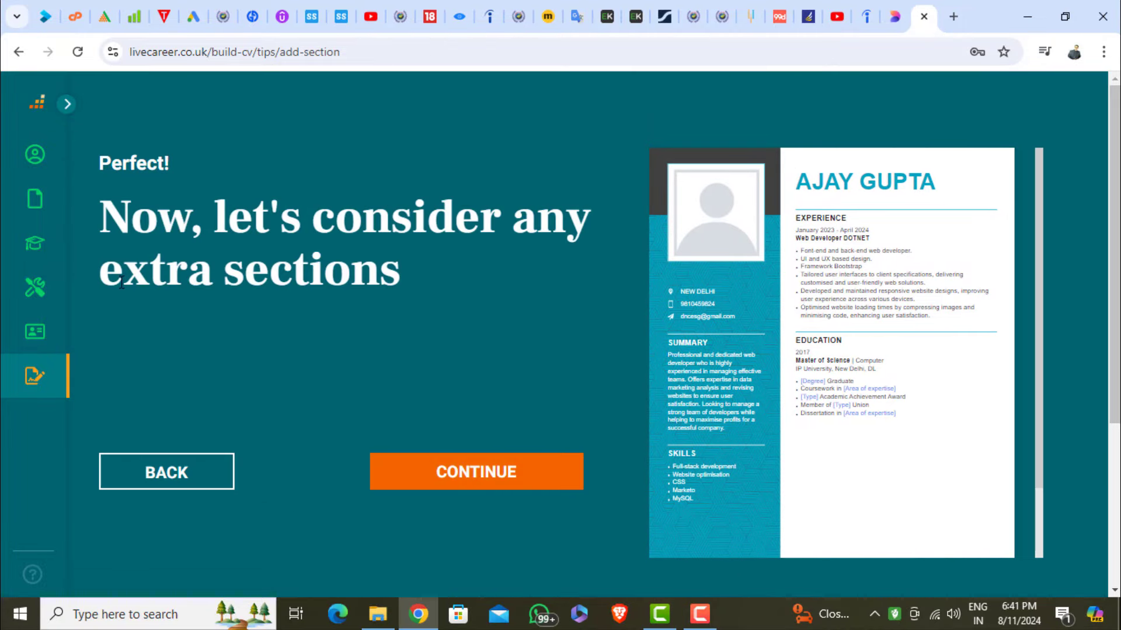
click(491, 472)
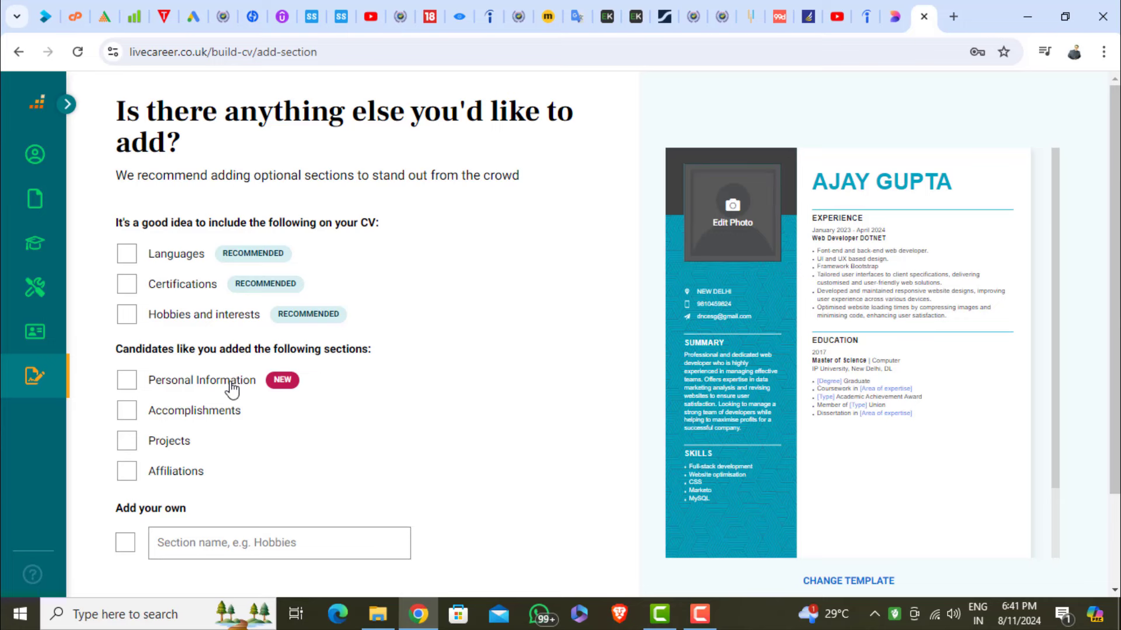
scroll(190, 509, down, 2)
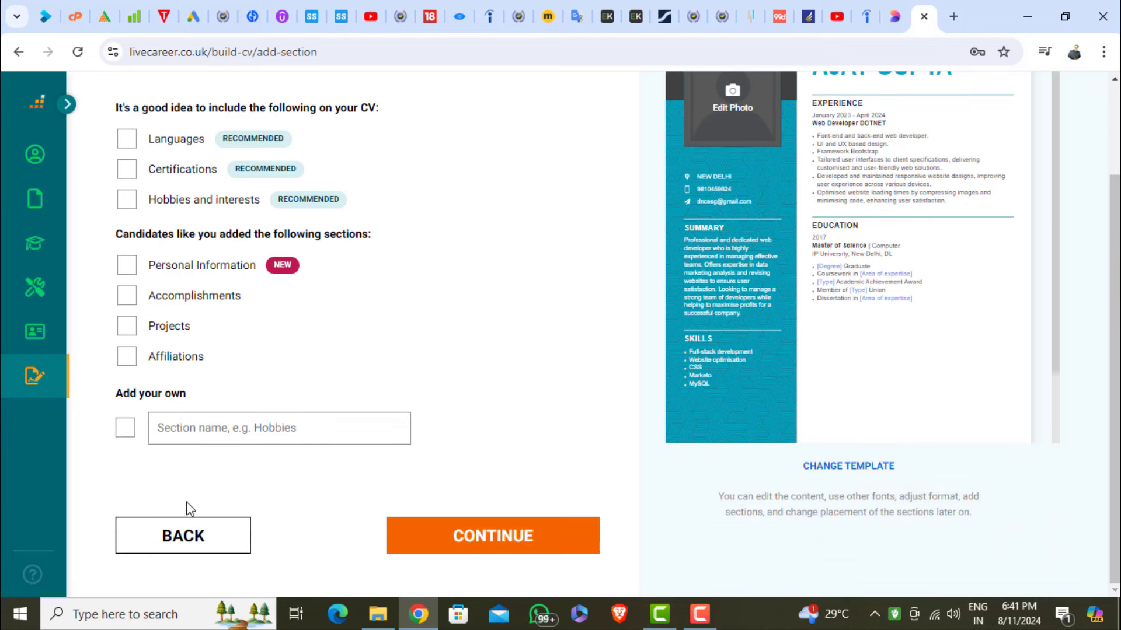
click(127, 144)
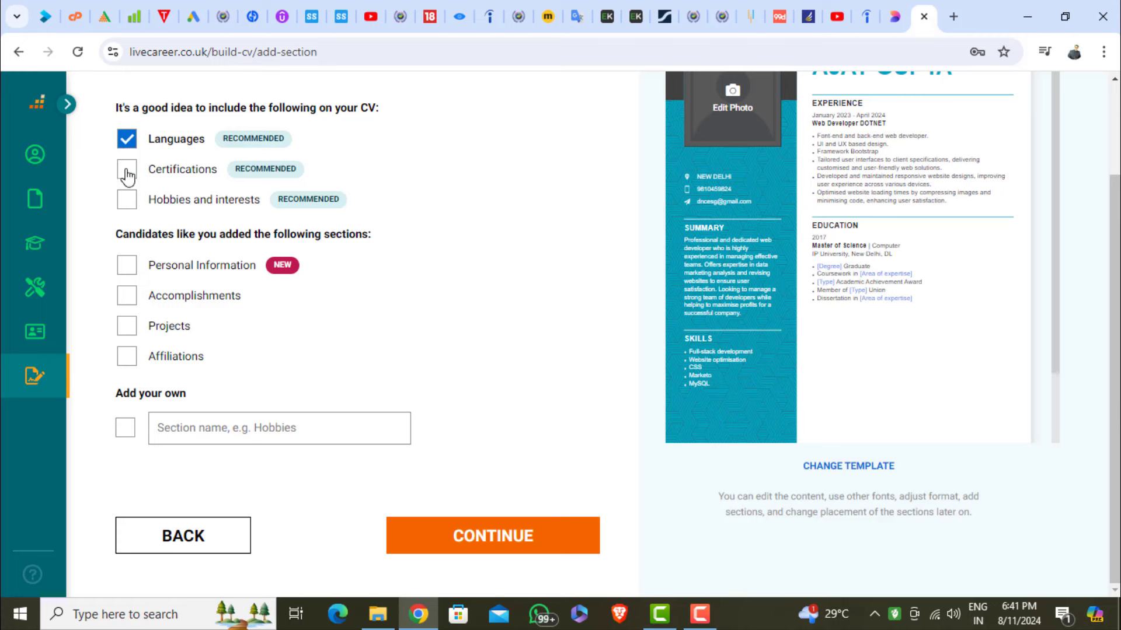
click(127, 171)
click(126, 200)
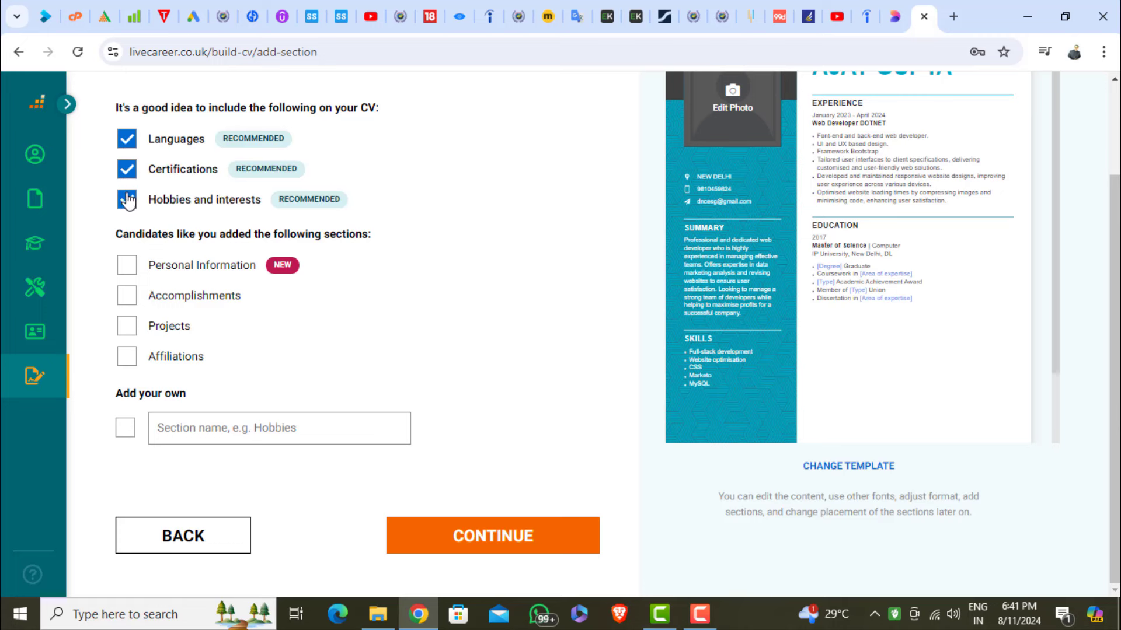
click(127, 199)
click(127, 170)
click(128, 140)
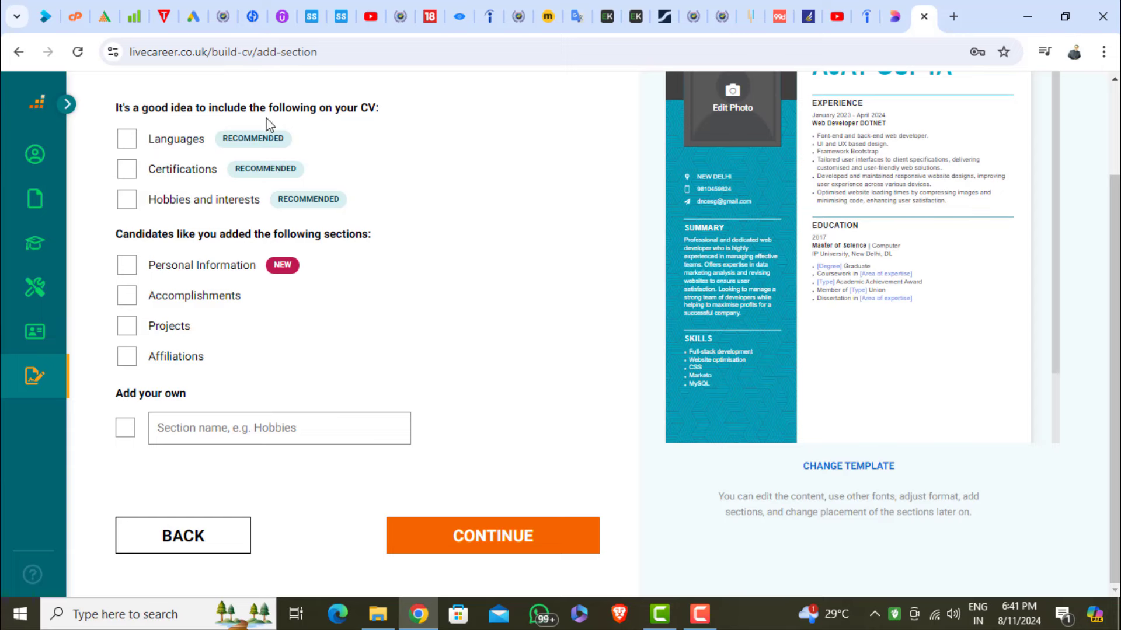
Continue to the final CV without any optional sections and load a portrait photo from the computer for it
click(489, 537)
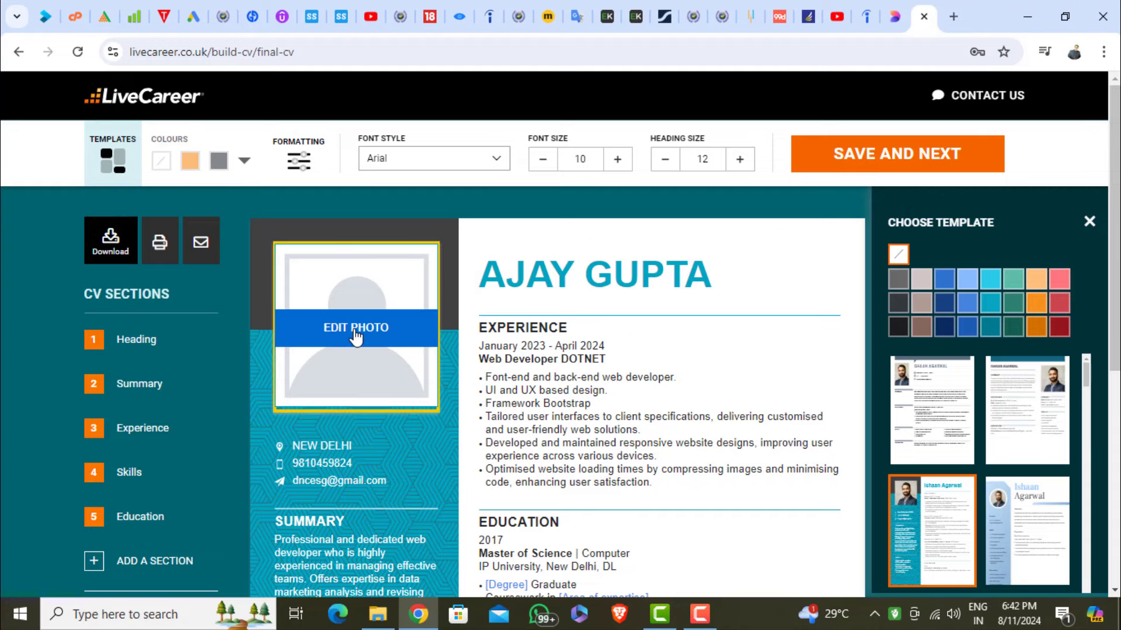
click(357, 332)
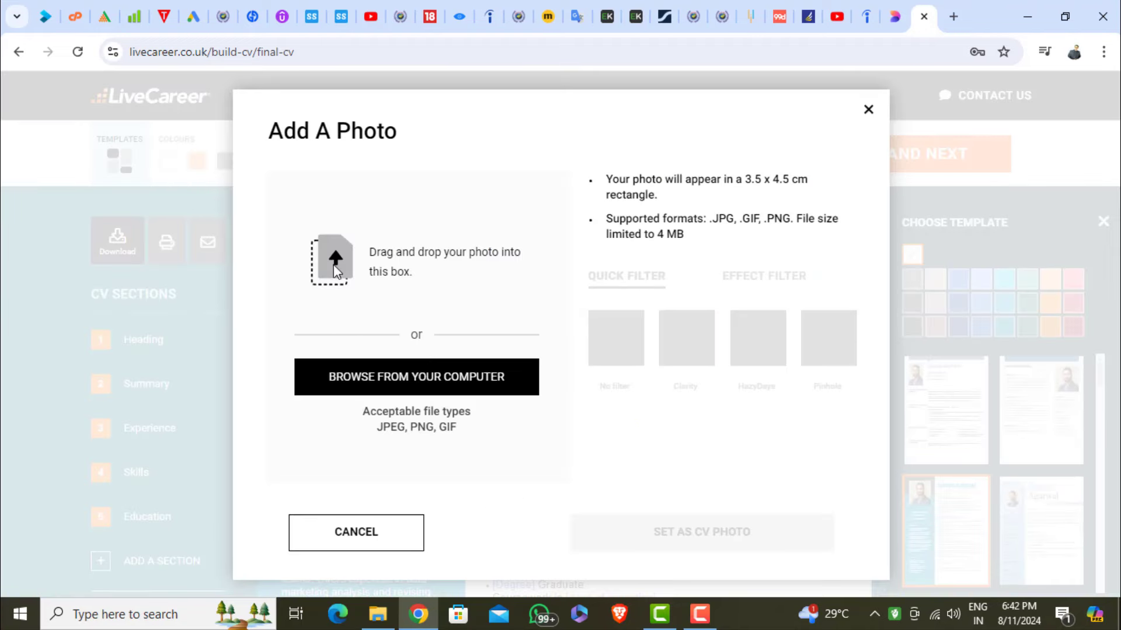
click(433, 385)
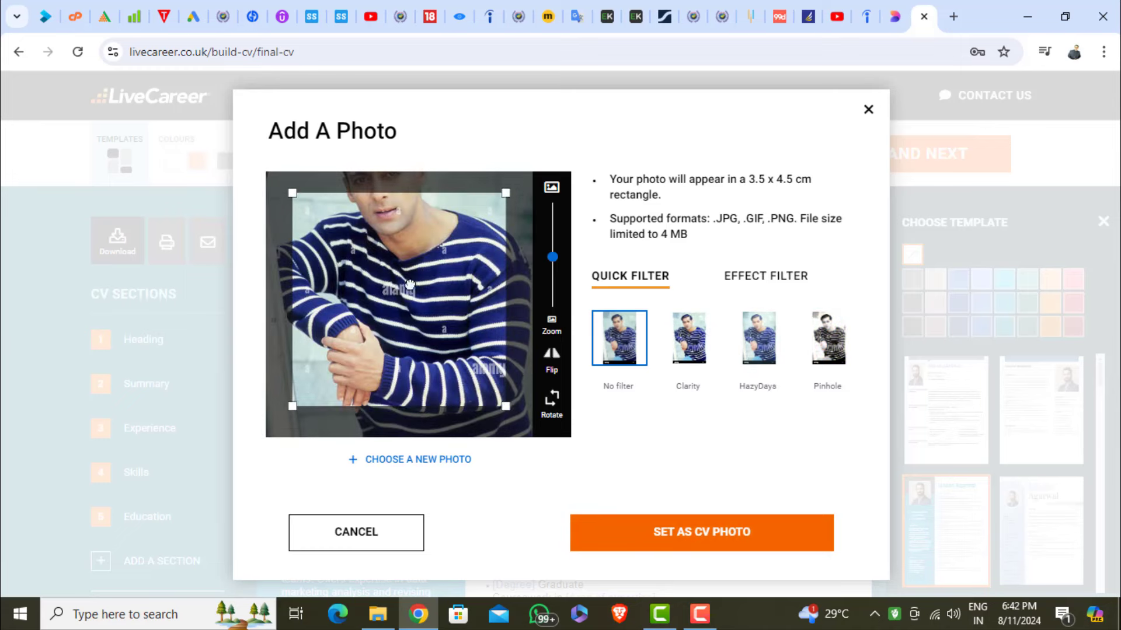
Reposition the portrait in the crop frame to include the head, zoom it out slightly and set it as the CV photo
drag(410, 284, 436, 278)
drag(553, 257, 558, 267)
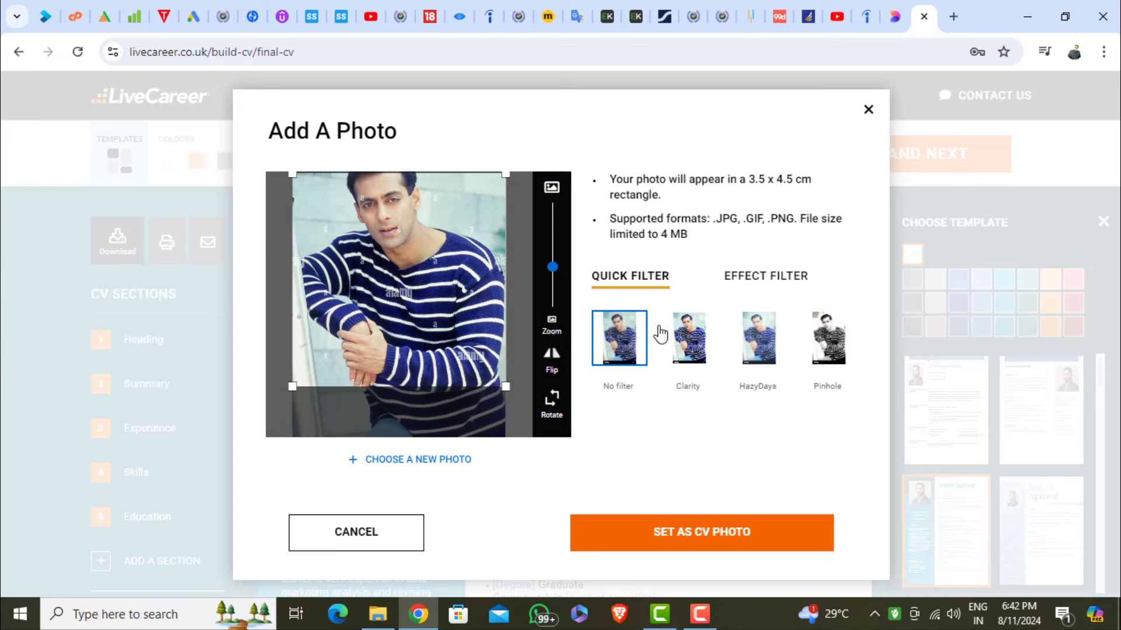
click(730, 541)
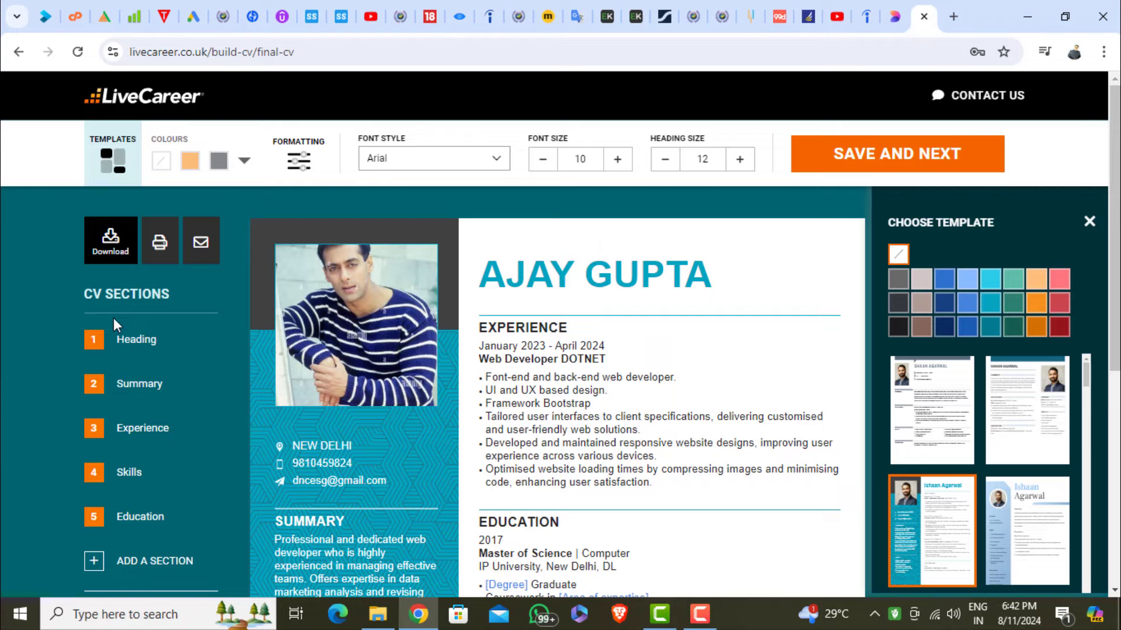
Apply the Plantilla 9 template with the maroon curved corner and round photo to the CV
scroll(708, 425, down, 5)
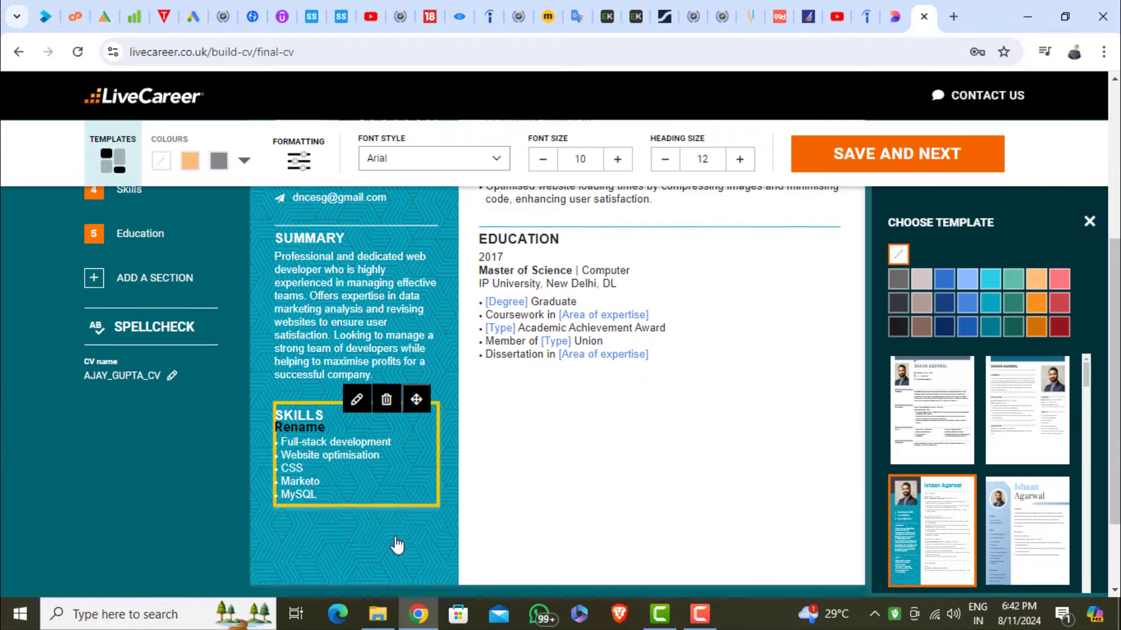
scroll(636, 388, up, 5)
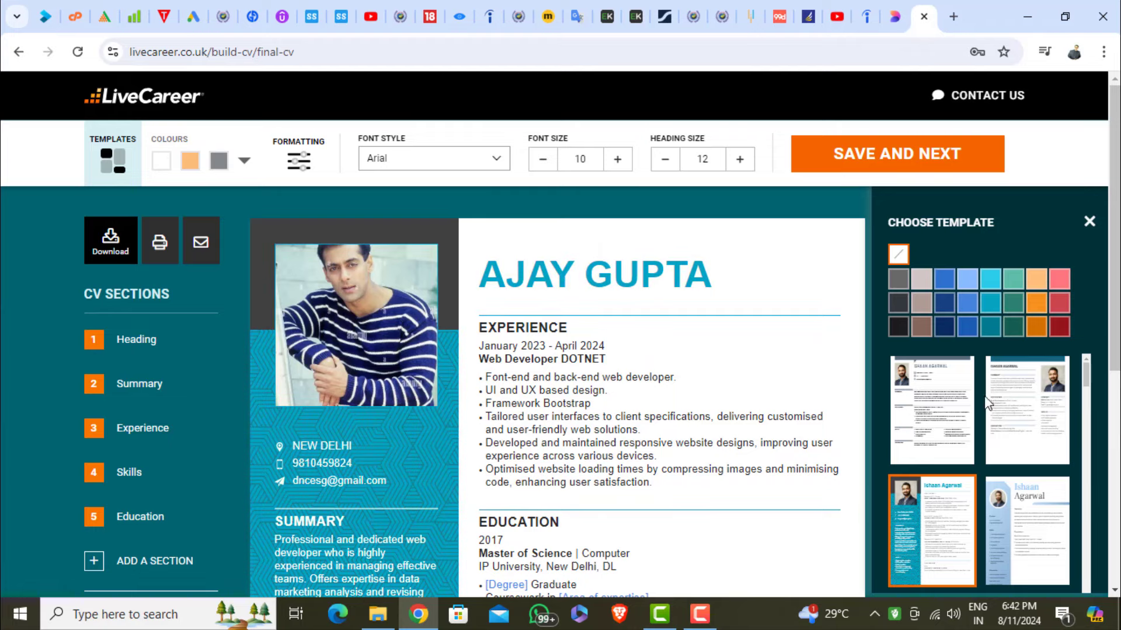
scroll(969, 481, down, 1)
scroll(970, 485, down, 2)
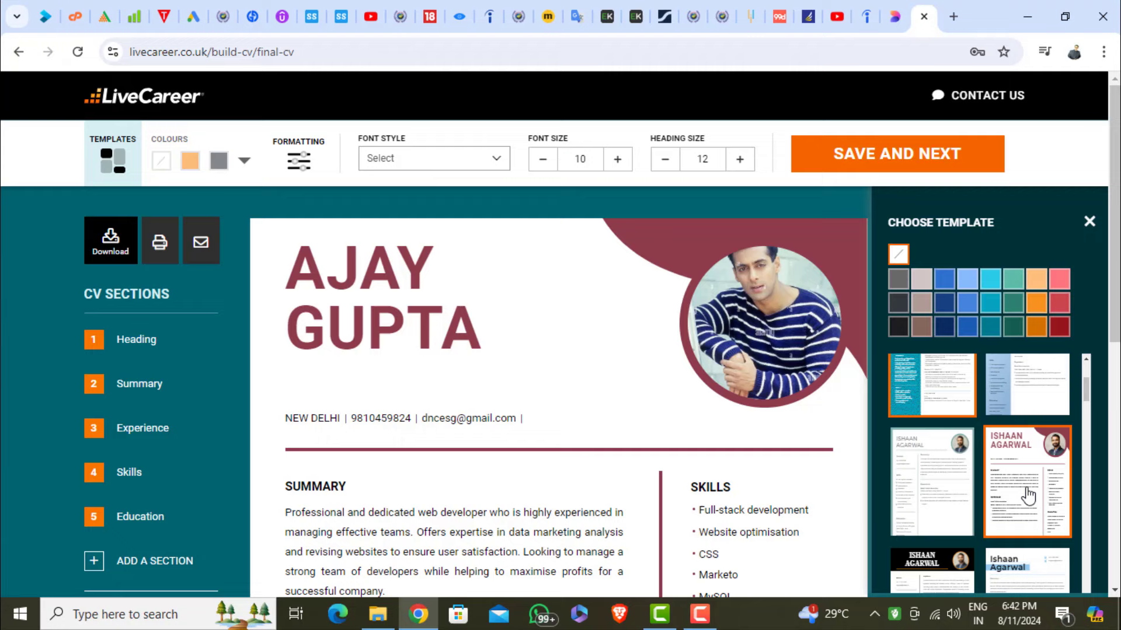
scroll(1027, 496, down, 3)
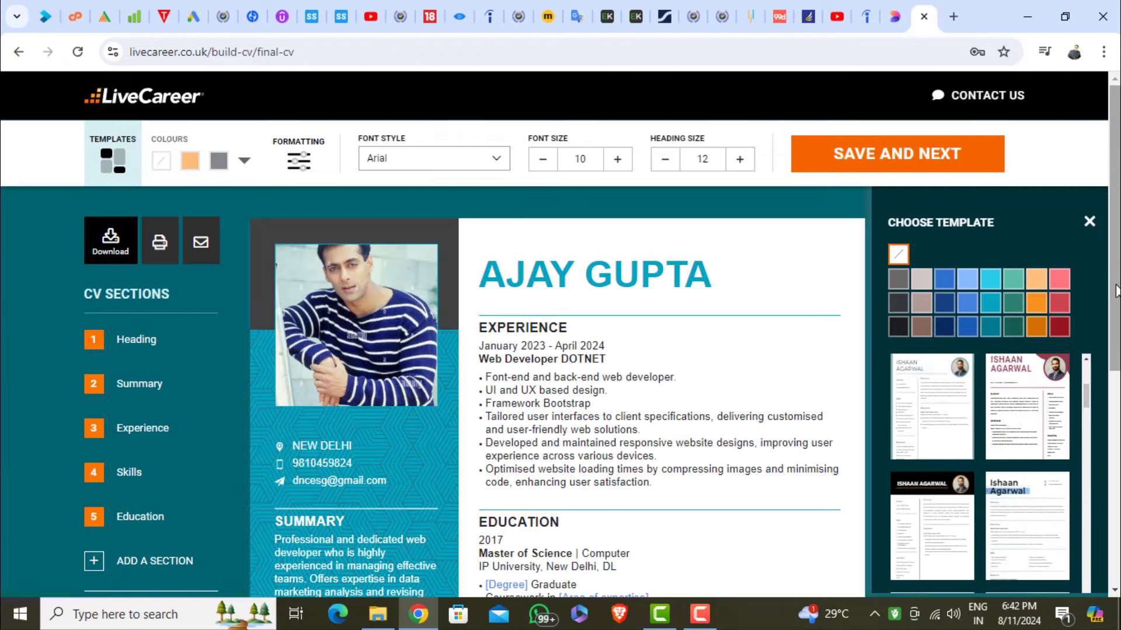
scroll(1116, 291, down, 2)
scroll(1085, 413, down, 2)
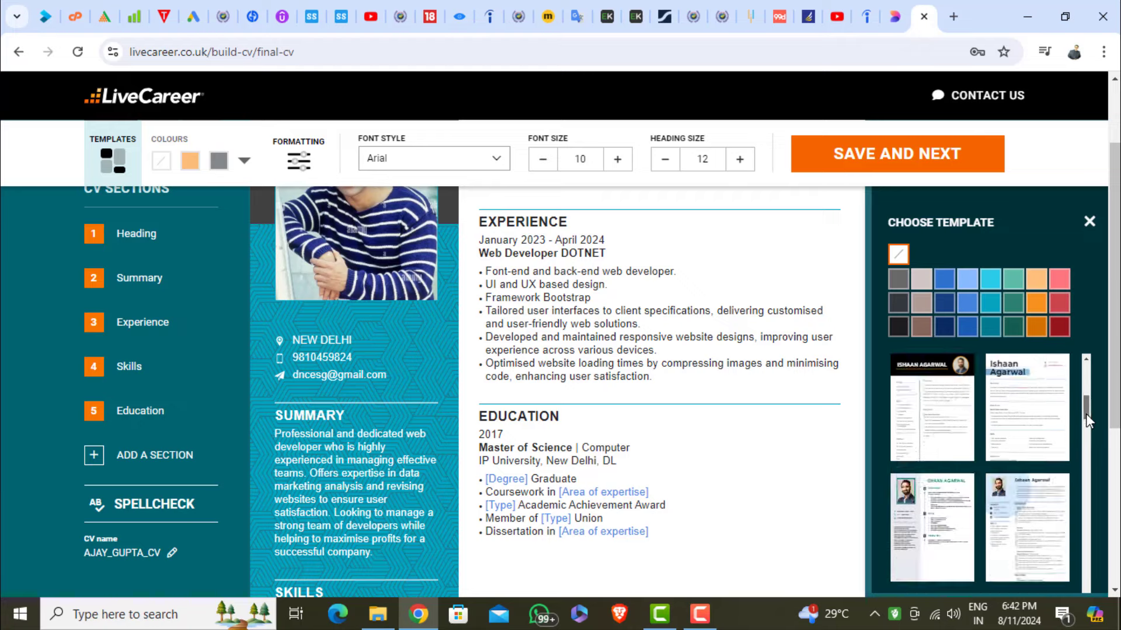
scroll(1085, 413, down, 2)
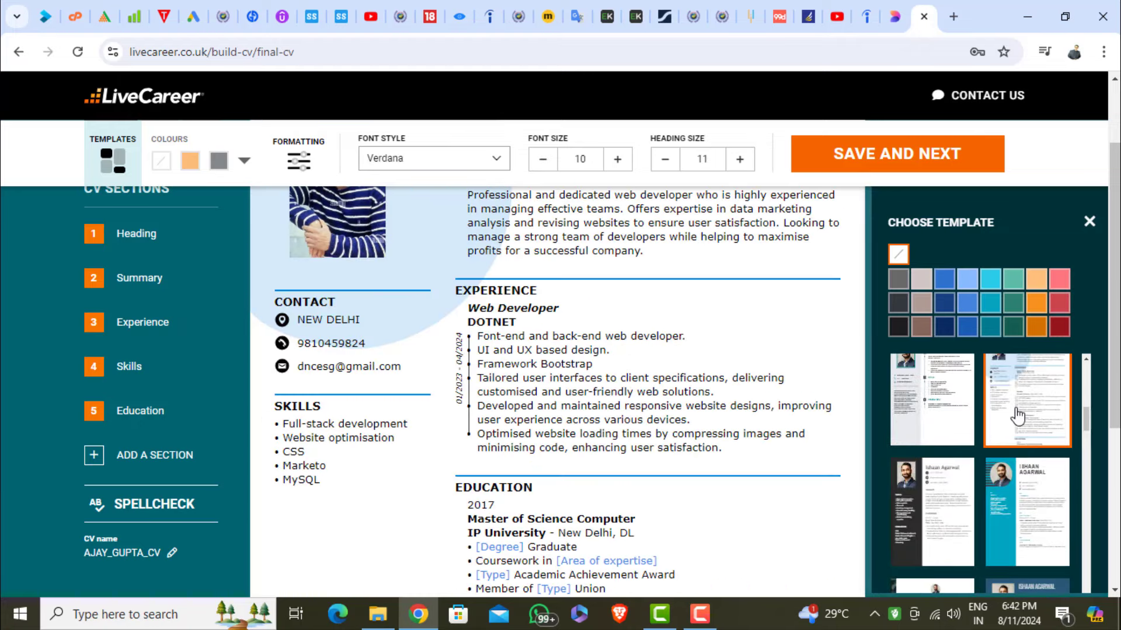
scroll(1027, 466, up, 3)
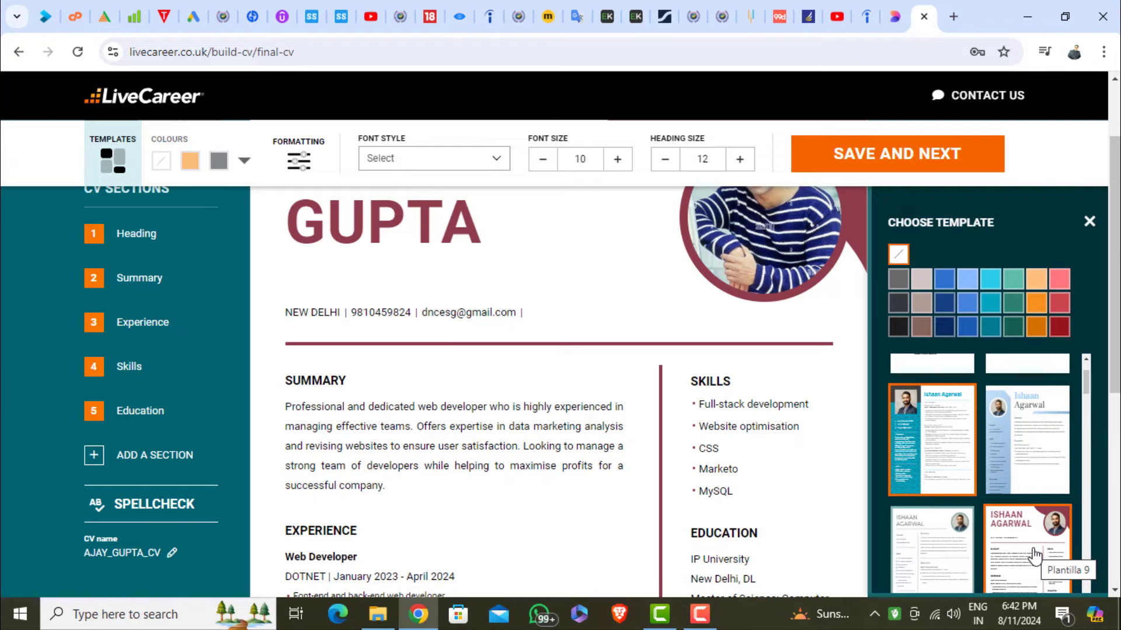
click(1035, 556)
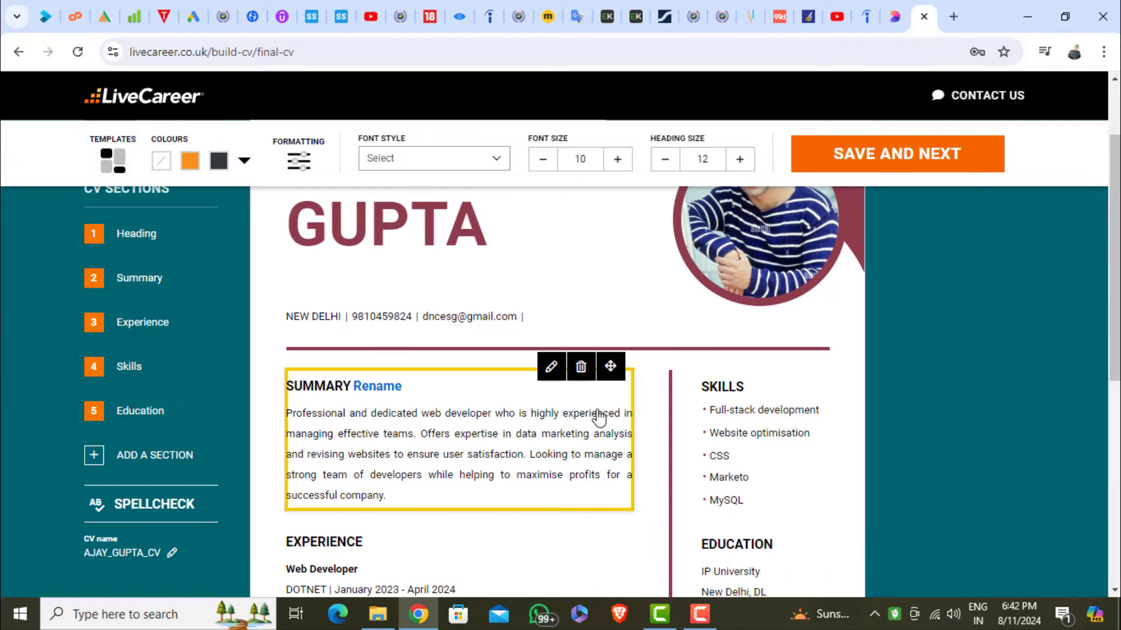
Review the whole CV in the chosen template, from the heading and photo down to the experience and education sections
scroll(750, 409, down, 7)
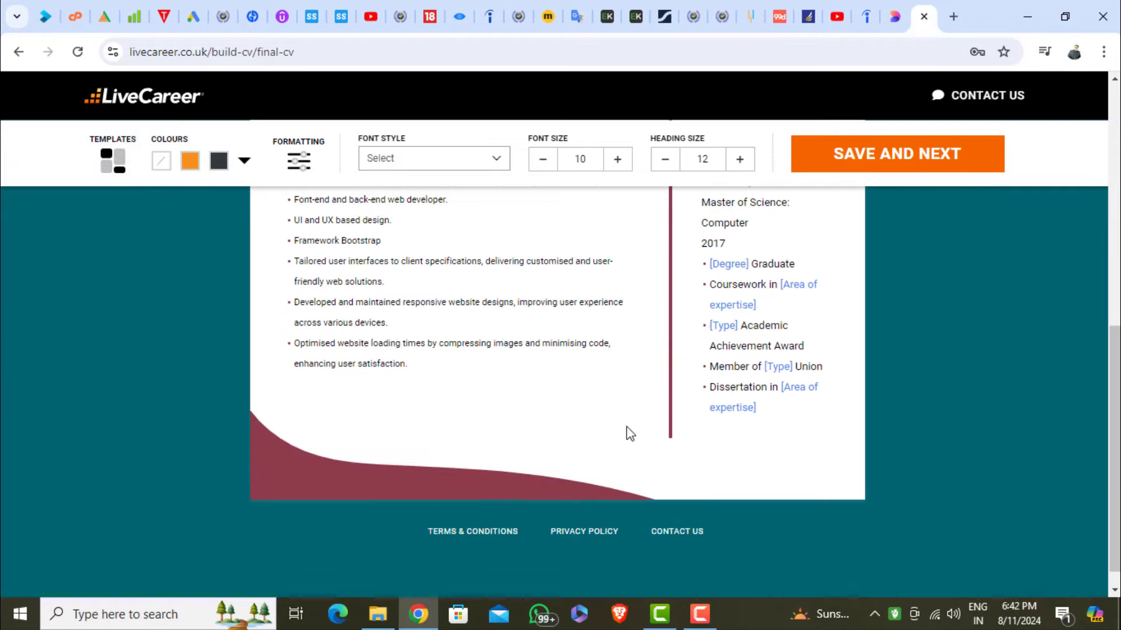
scroll(626, 429, up, 1)
scroll(596, 426, up, 7)
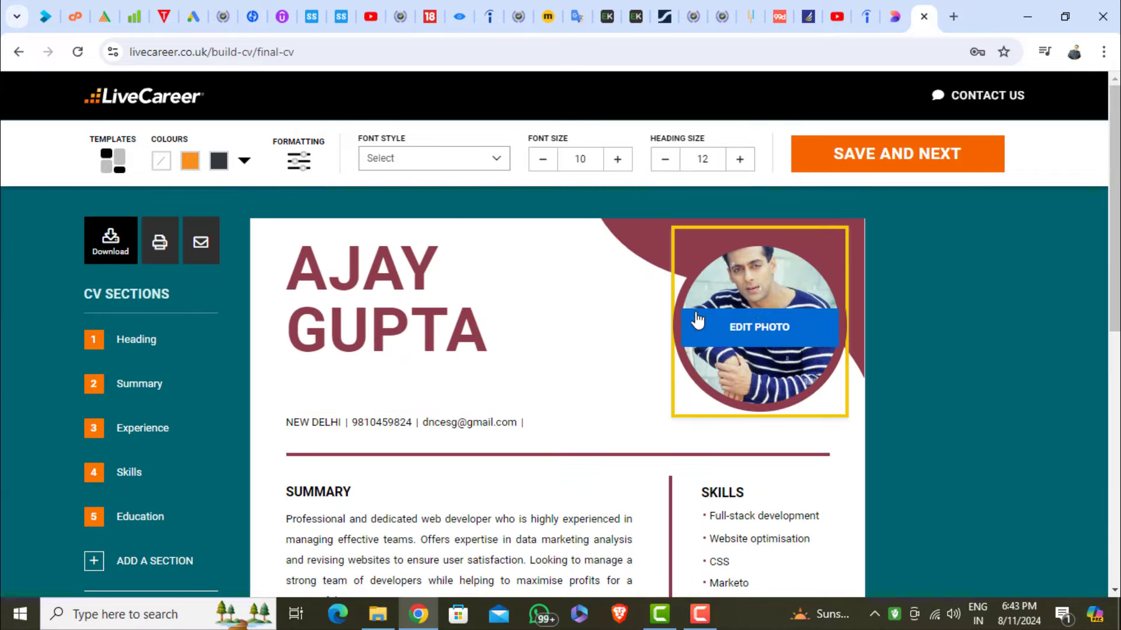
scroll(563, 465, down, 4)
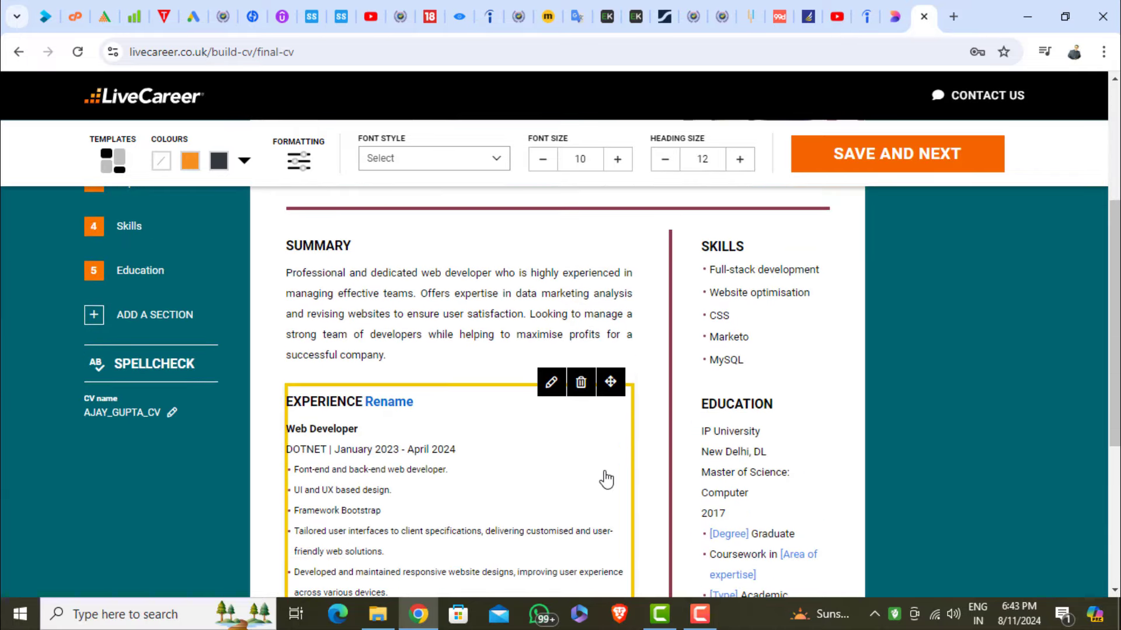
scroll(480, 478, down, 4)
scroll(651, 439, up, 8)
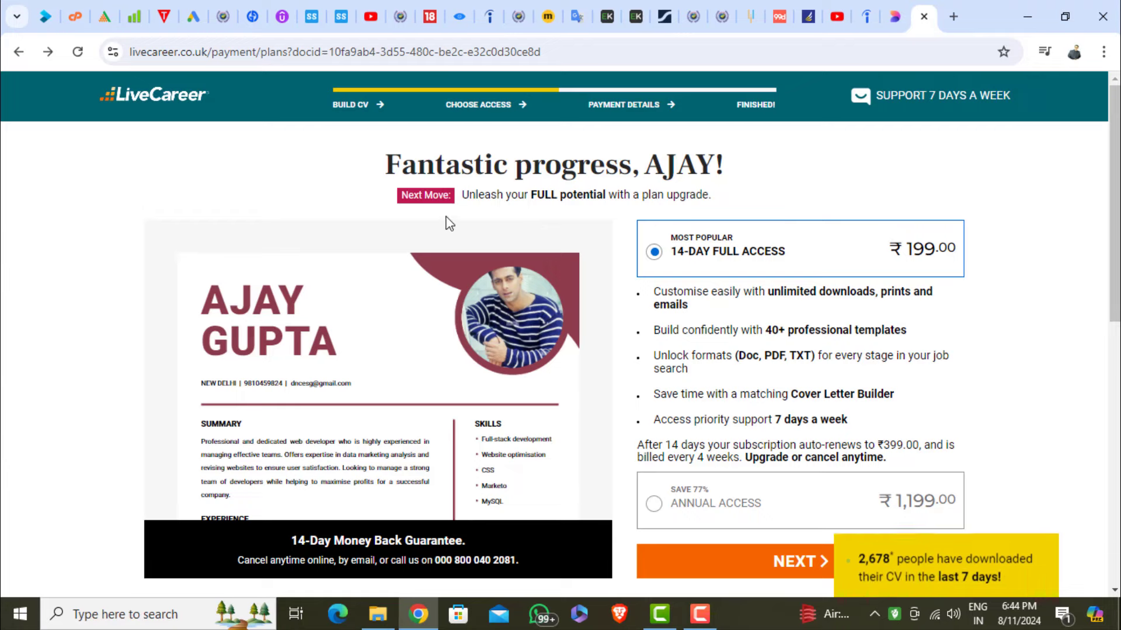
Compare the 14-day and annual access plans and continue to checkout with 14-Day Full Access at ₹199.00
scroll(607, 318, down, 3)
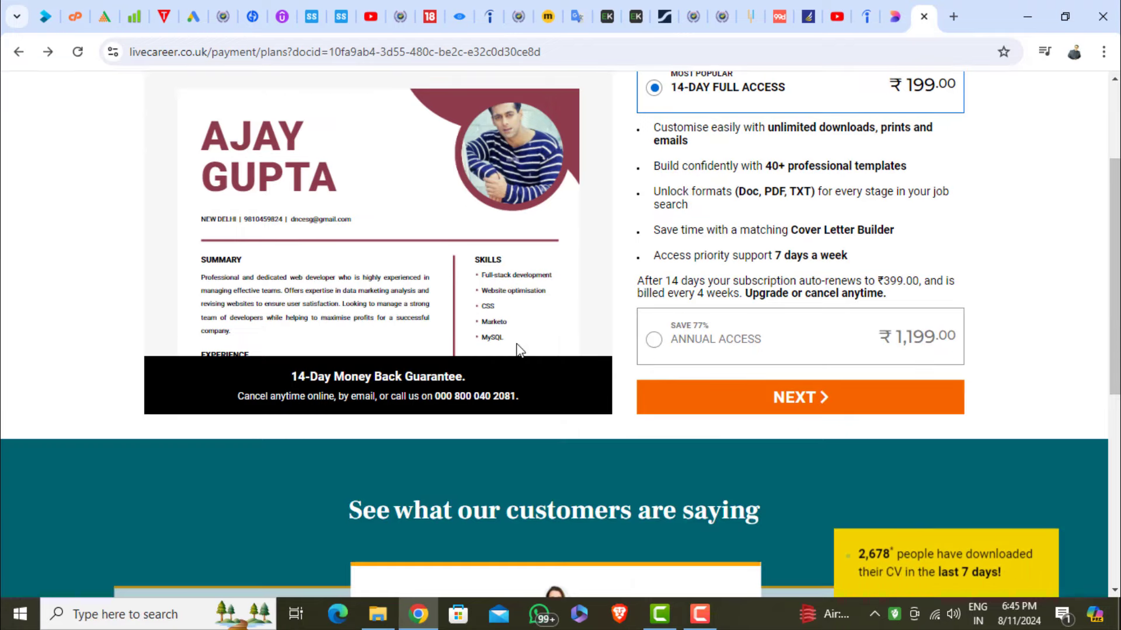
scroll(497, 347, down, 2)
scroll(616, 258, up, 5)
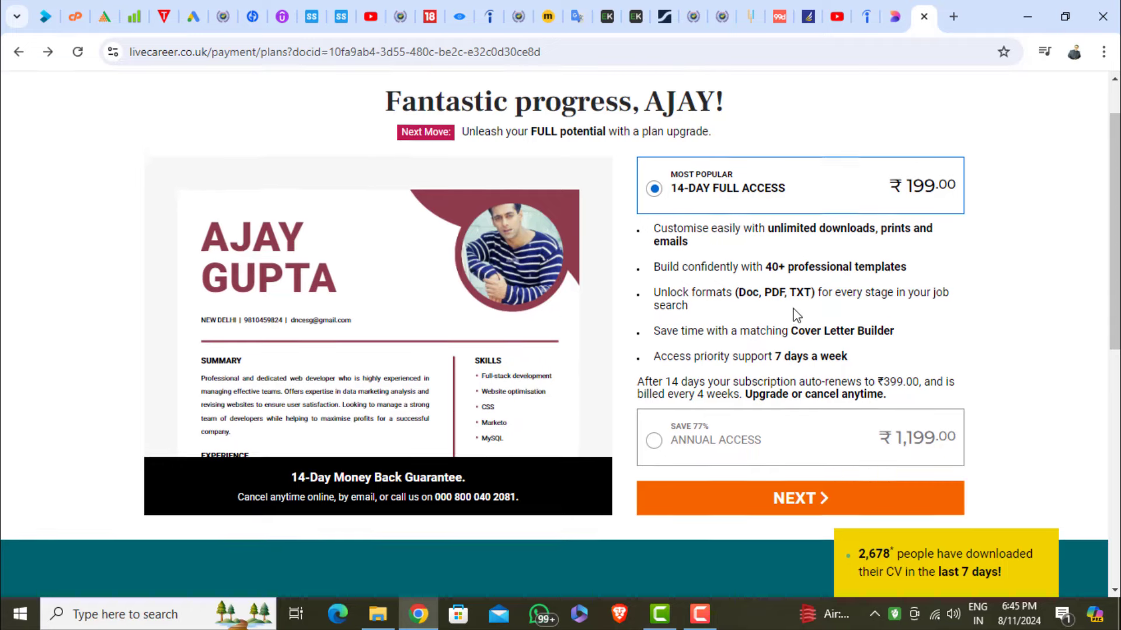
scroll(794, 315, down, 2)
scroll(513, 306, down, 3)
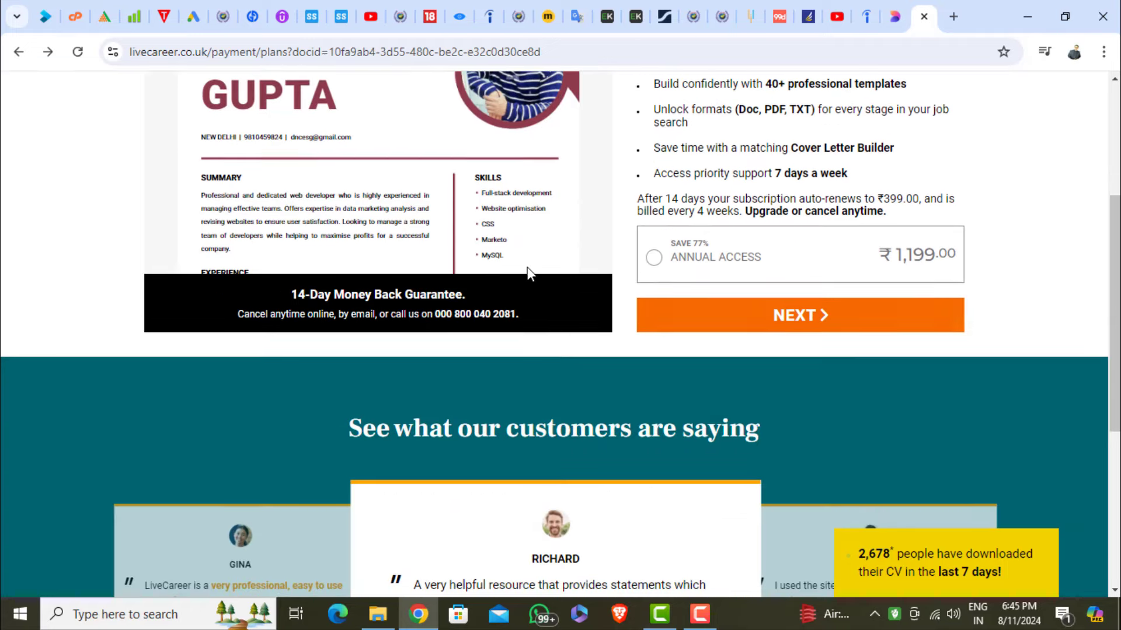
scroll(524, 272, up, 5)
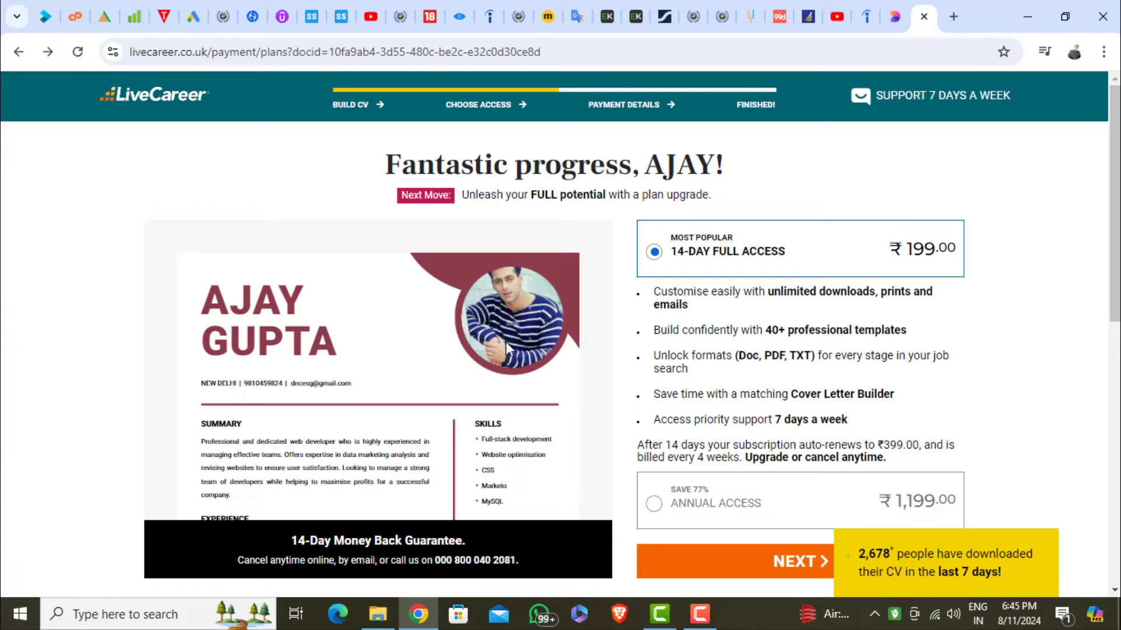
scroll(526, 393, down, 4)
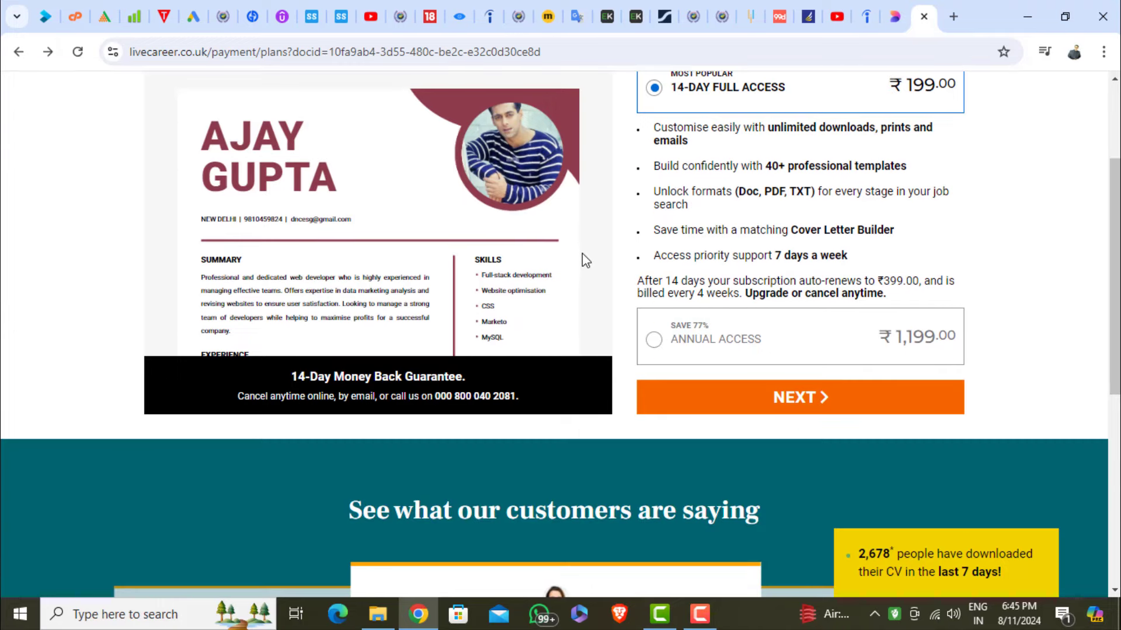
scroll(584, 260, up, 3)
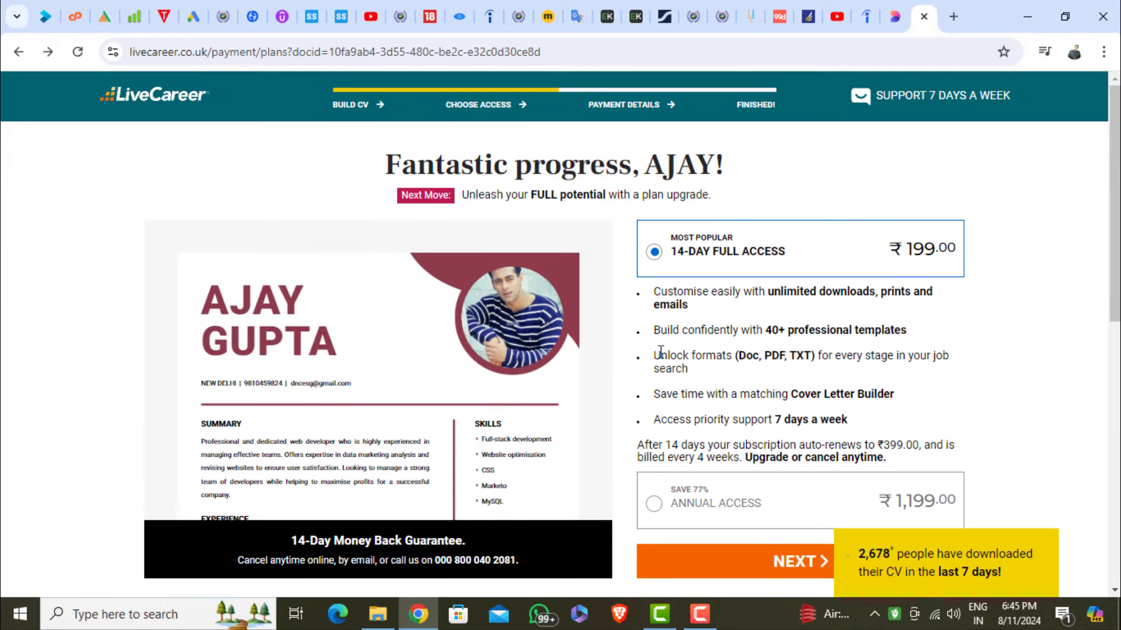
scroll(425, 293, down, 1)
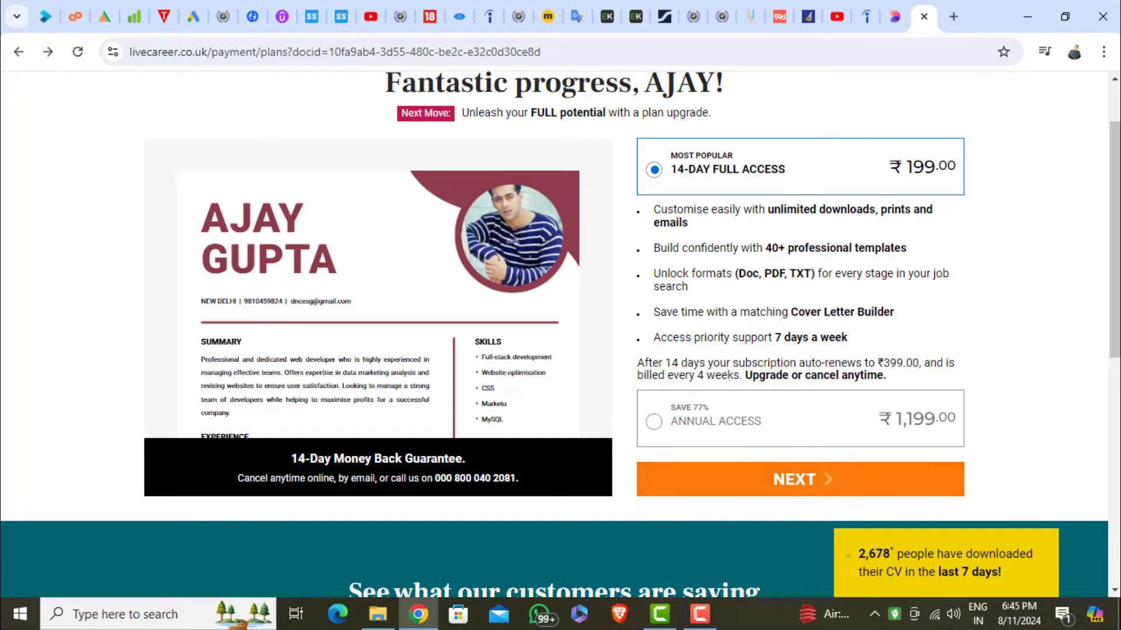
click(788, 487)
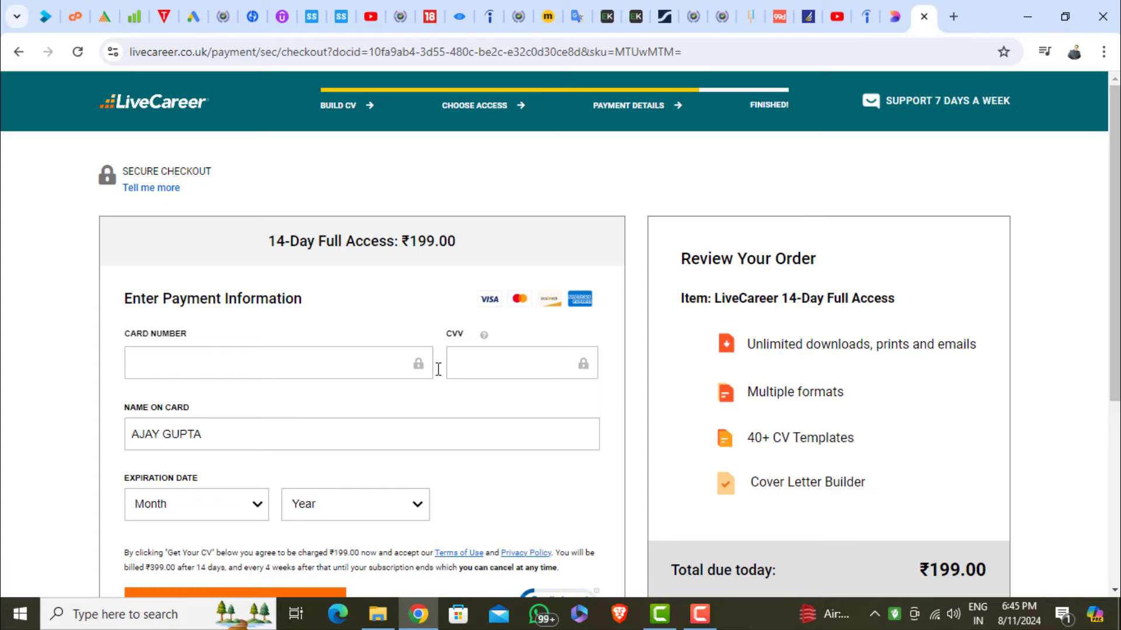
Examine the secure checkout page, including the payment fields, the order review and the cancellation and money-back terms
scroll(257, 438, down, 1)
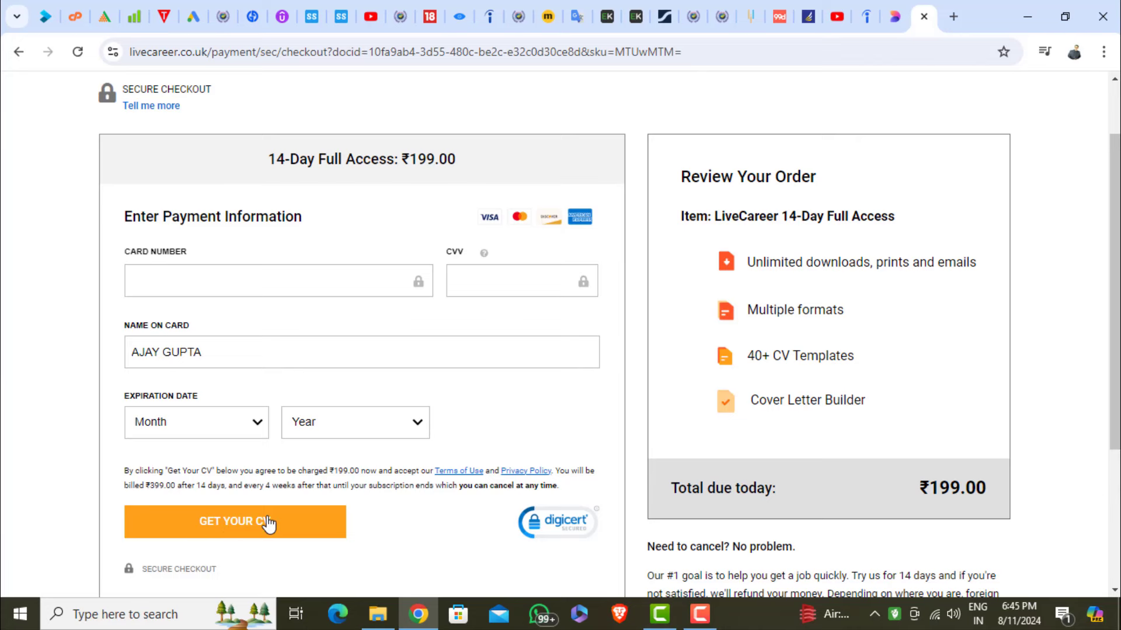
scroll(269, 524, down, 3)
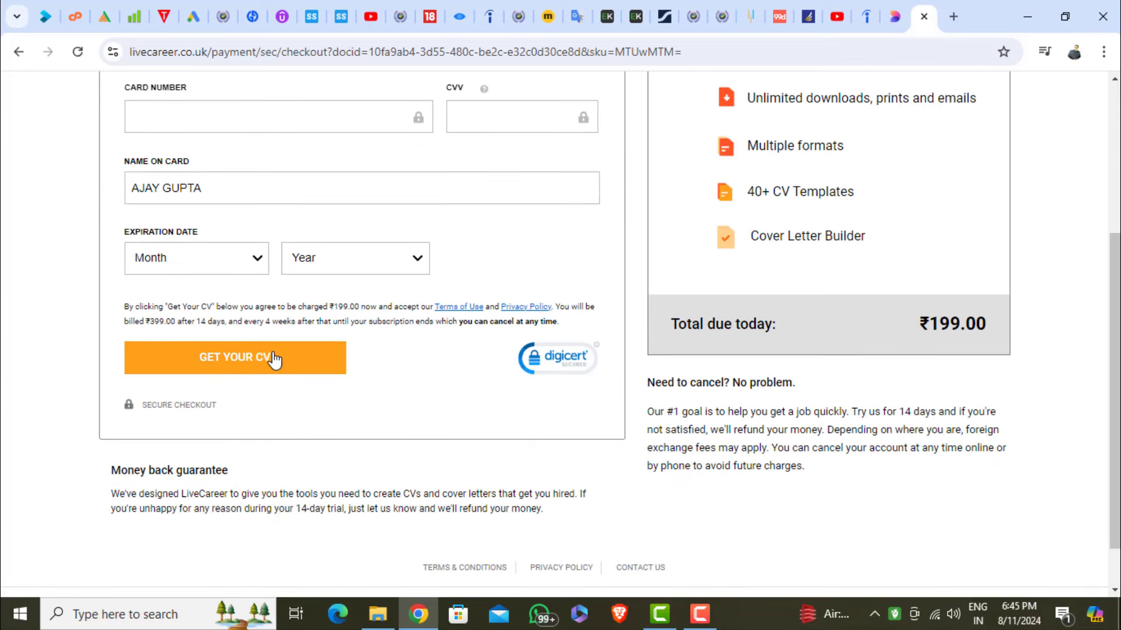
scroll(305, 275, up, 3)
scroll(305, 275, down, 3)
scroll(305, 280, up, 2)
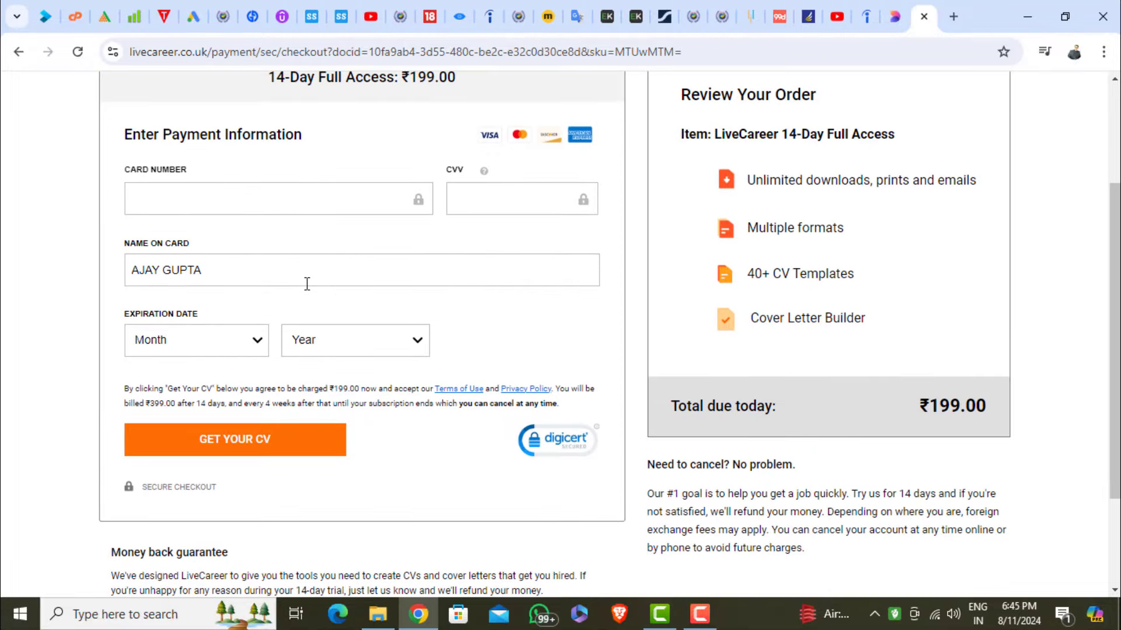
scroll(295, 266, up, 3)
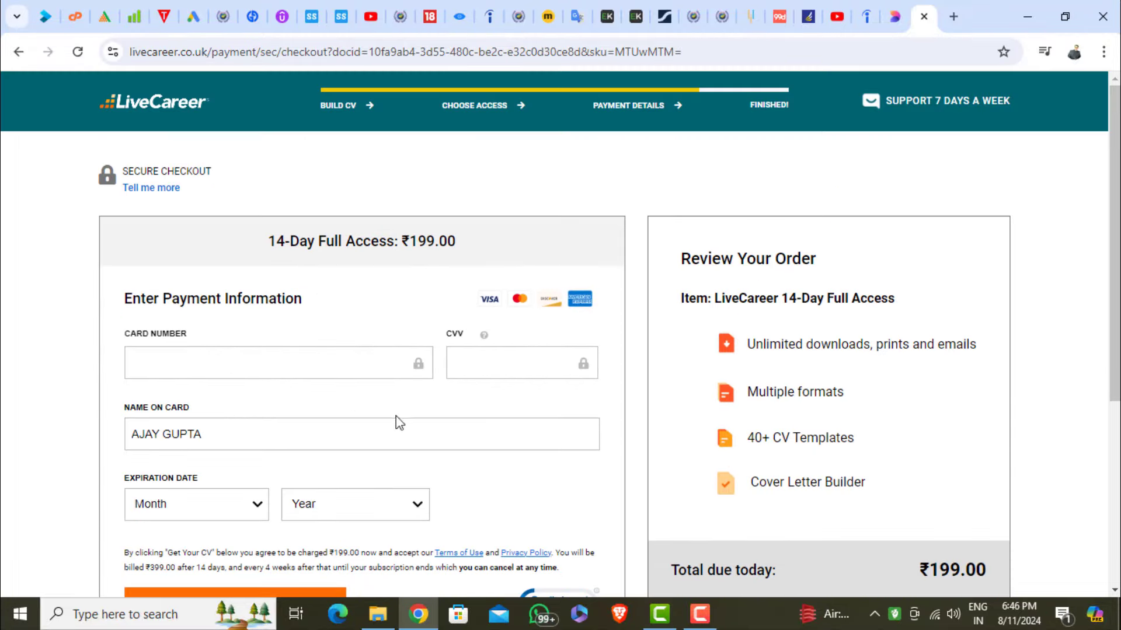
scroll(395, 370, down, 4)
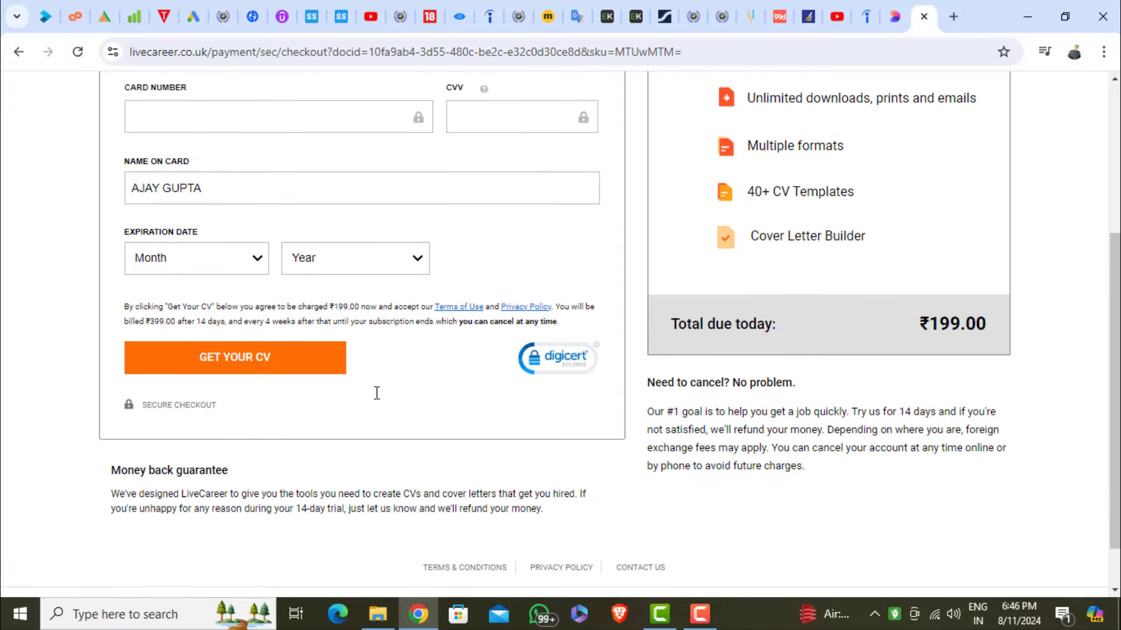
scroll(377, 392, up, 4)
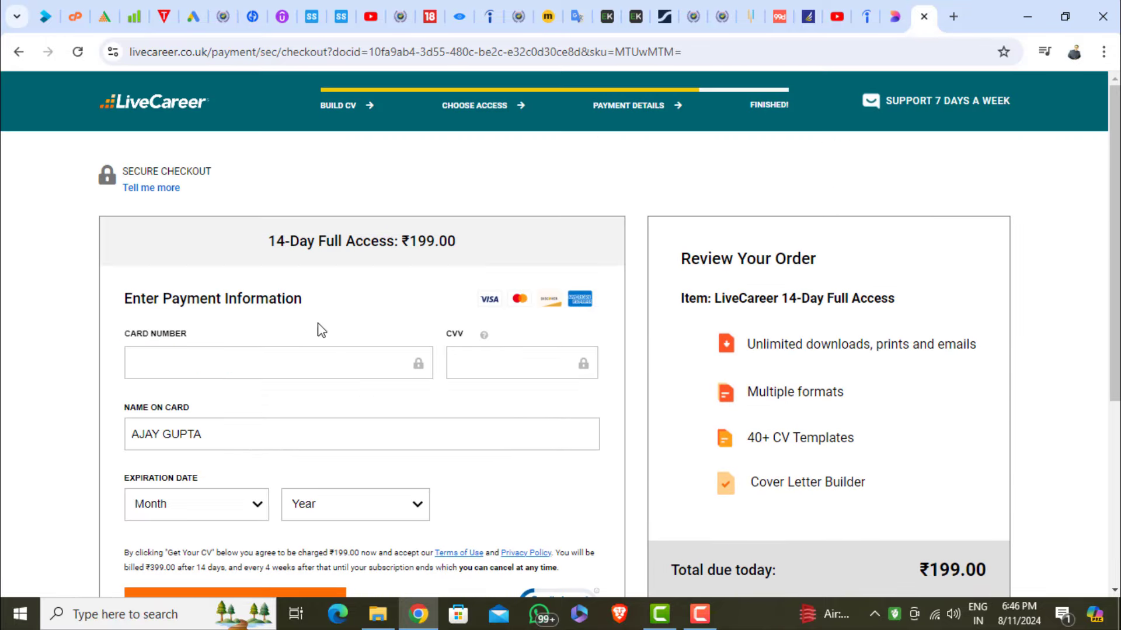
scroll(426, 321, down, 3)
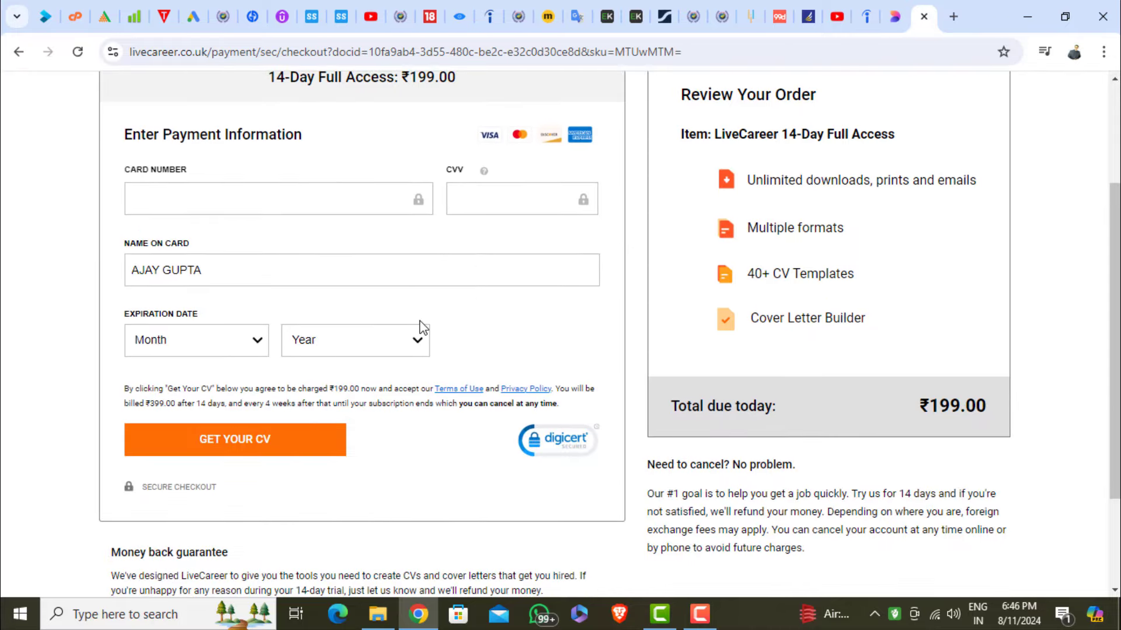
scroll(423, 324, up, 3)
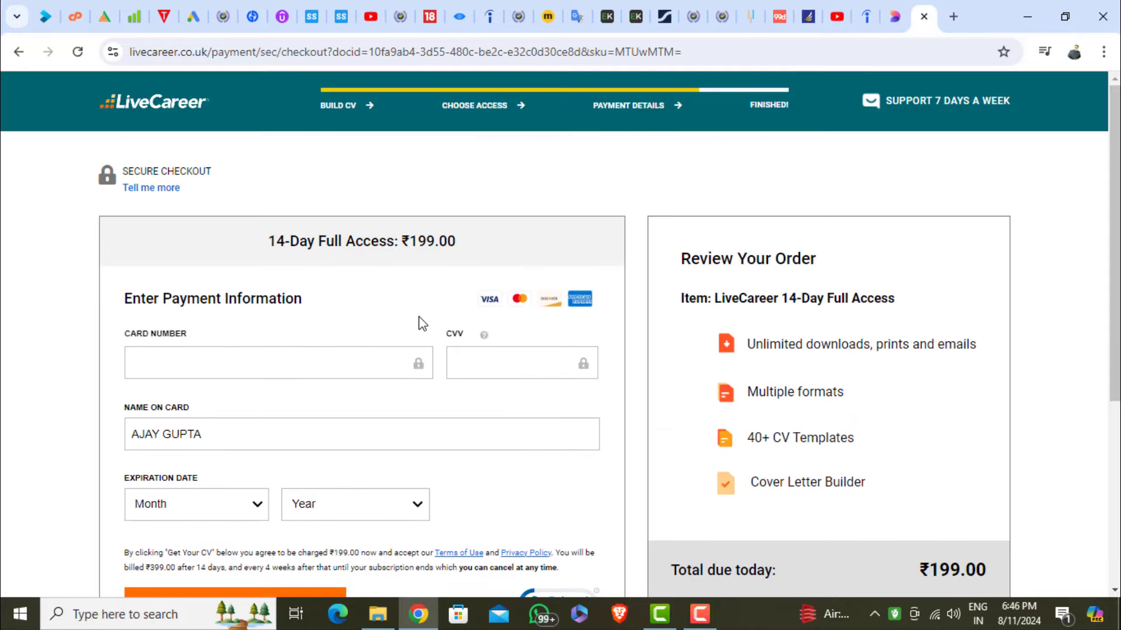
scroll(423, 324, down, 3)
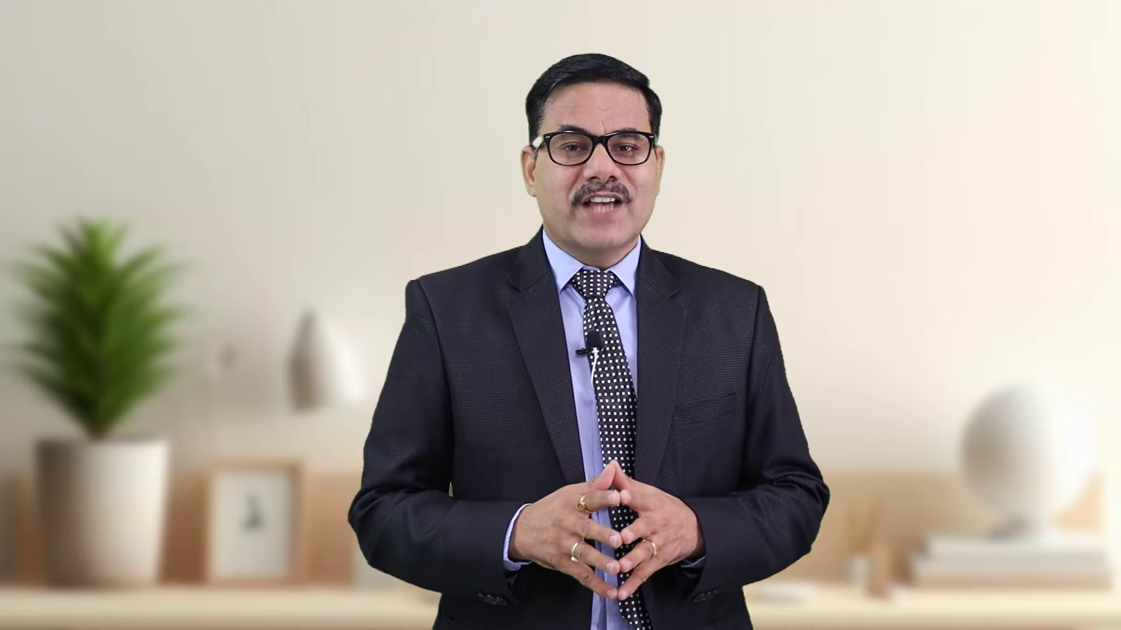